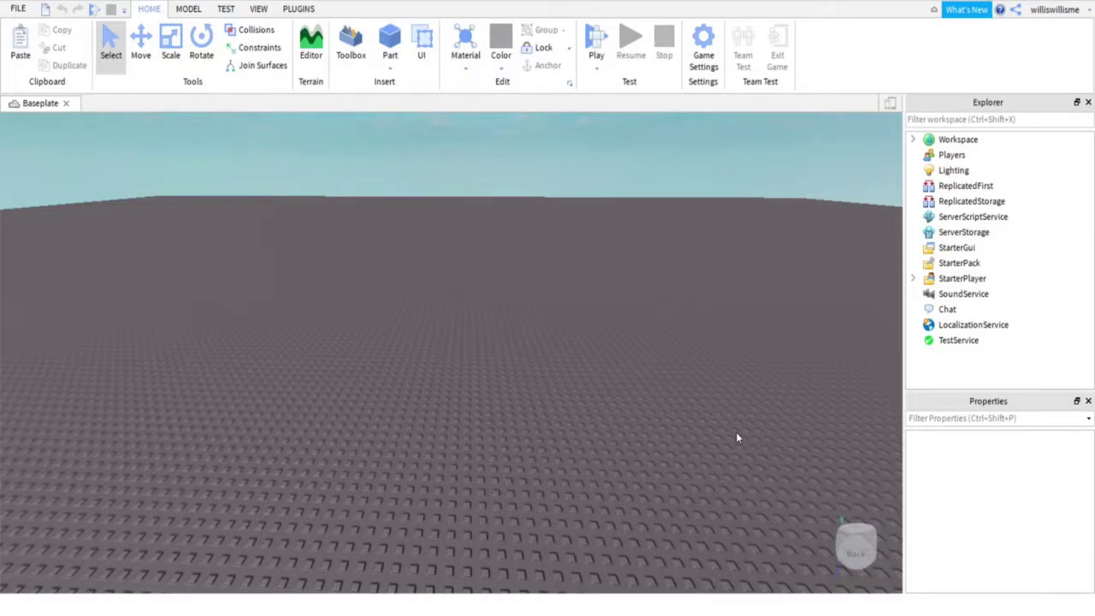
Insert a ScreenGui under StarterGui and rename it Menu.
click(984, 249)
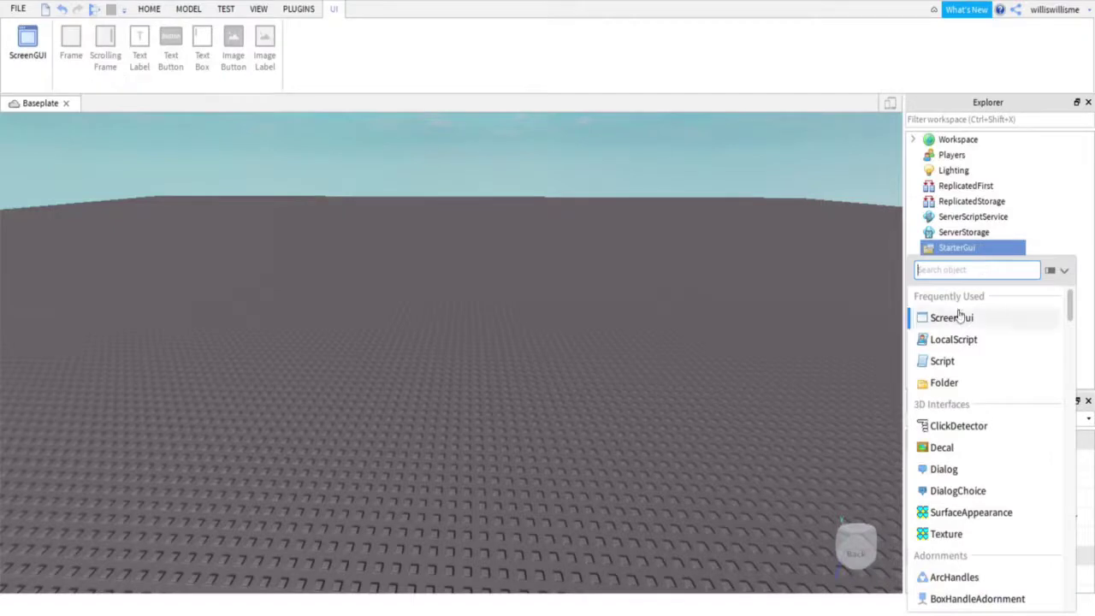
click(950, 318)
click(941, 262)
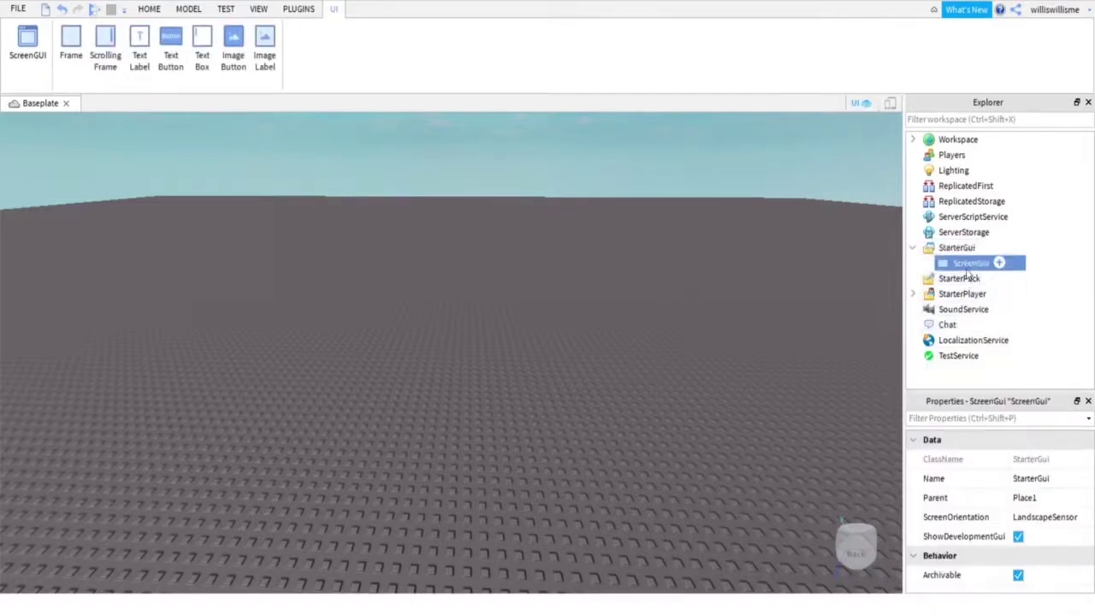
right_click(941, 262)
click(959, 76)
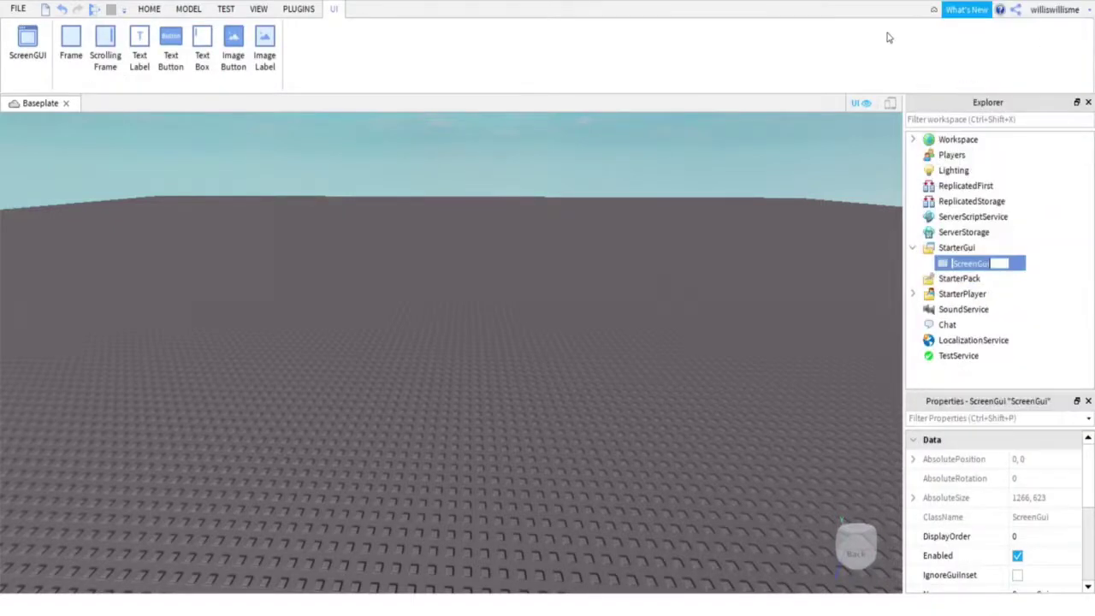
text(Menu)
key(Return)
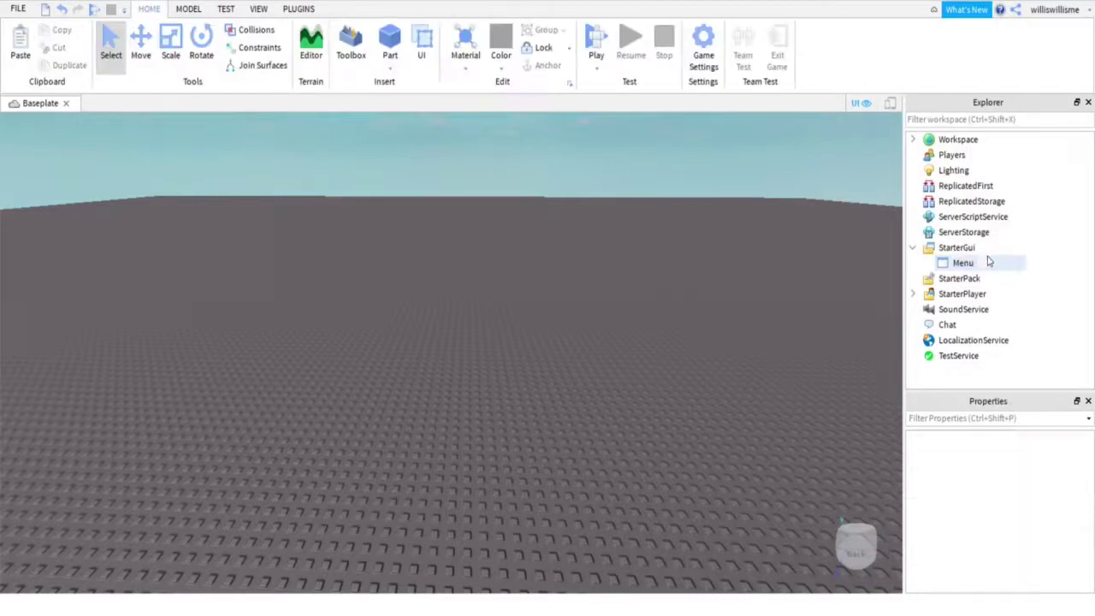
Add a Frame inside Menu and select it to view its properties.
click(984, 263)
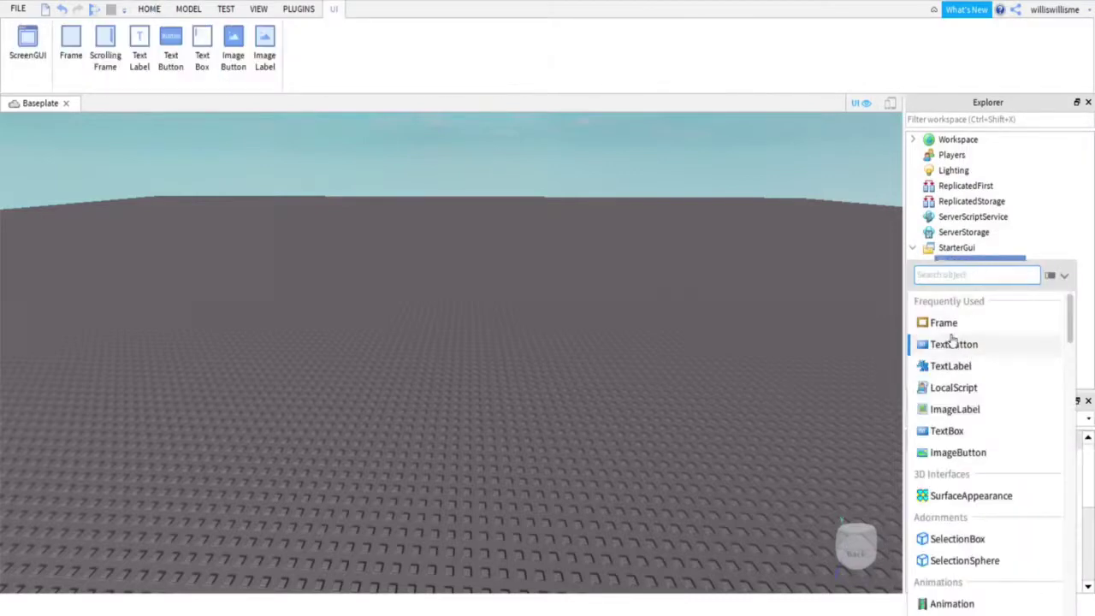
click(948, 322)
click(973, 293)
click(978, 279)
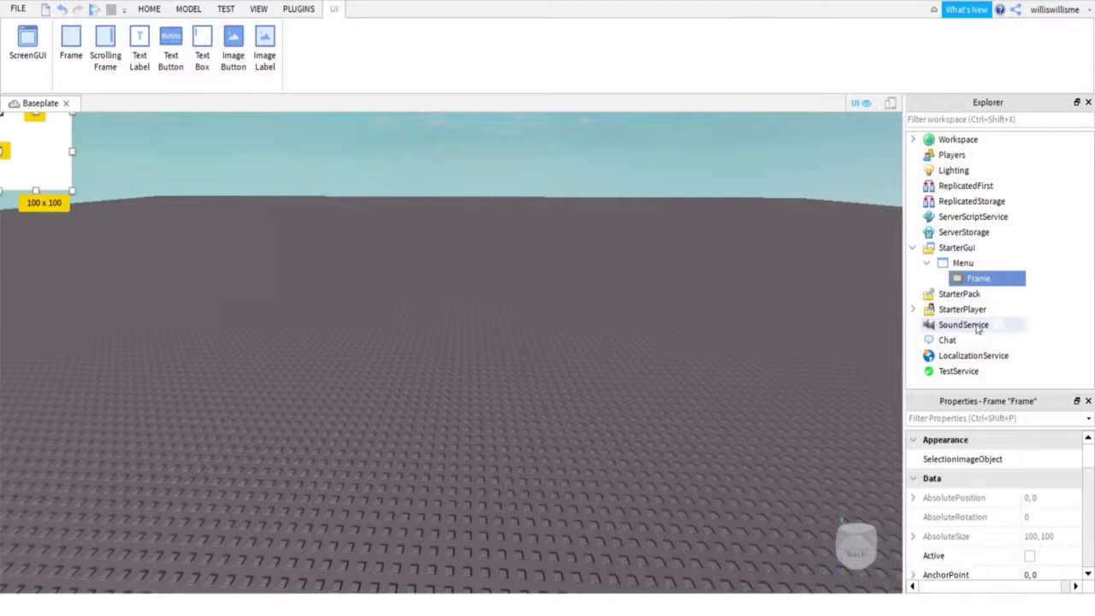
scroll(1031, 509, down, 1)
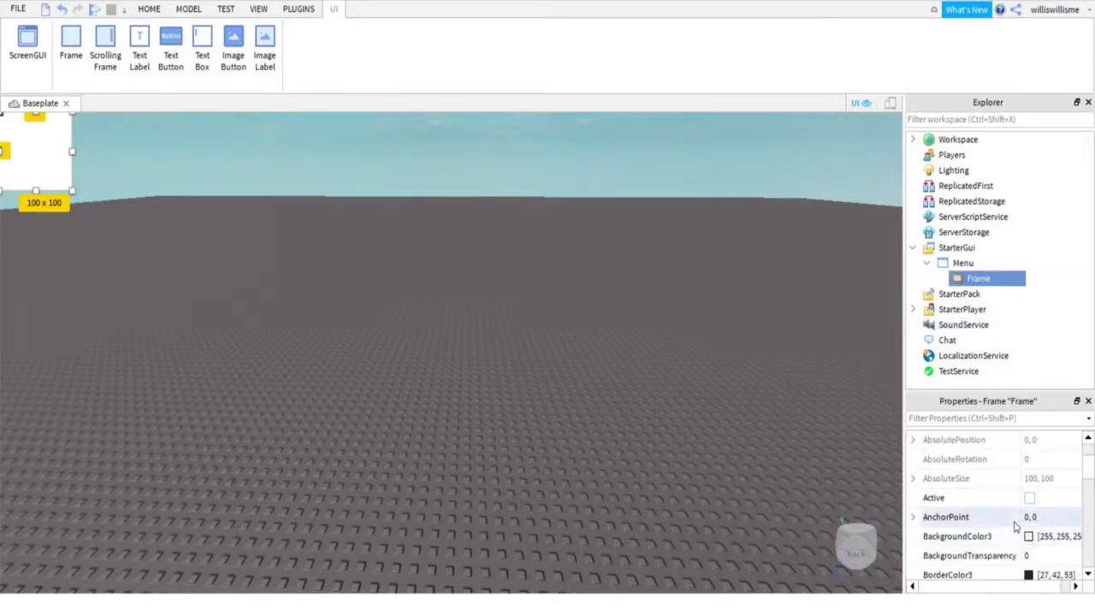
scroll(1015, 527, down, 3)
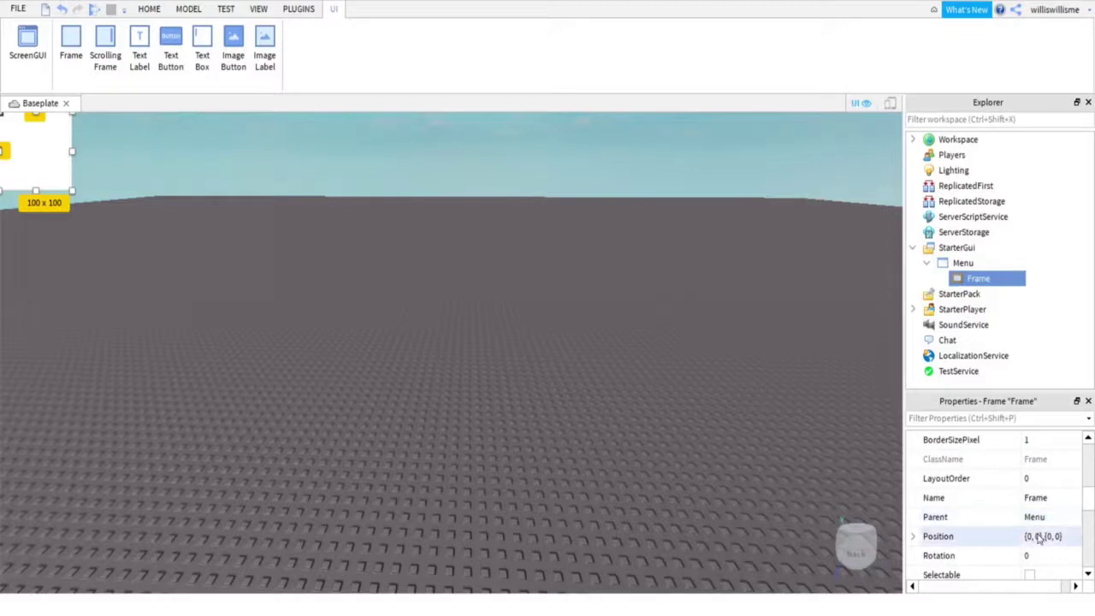
scroll(1031, 534, down, 1)
scroll(1039, 536, down, 2)
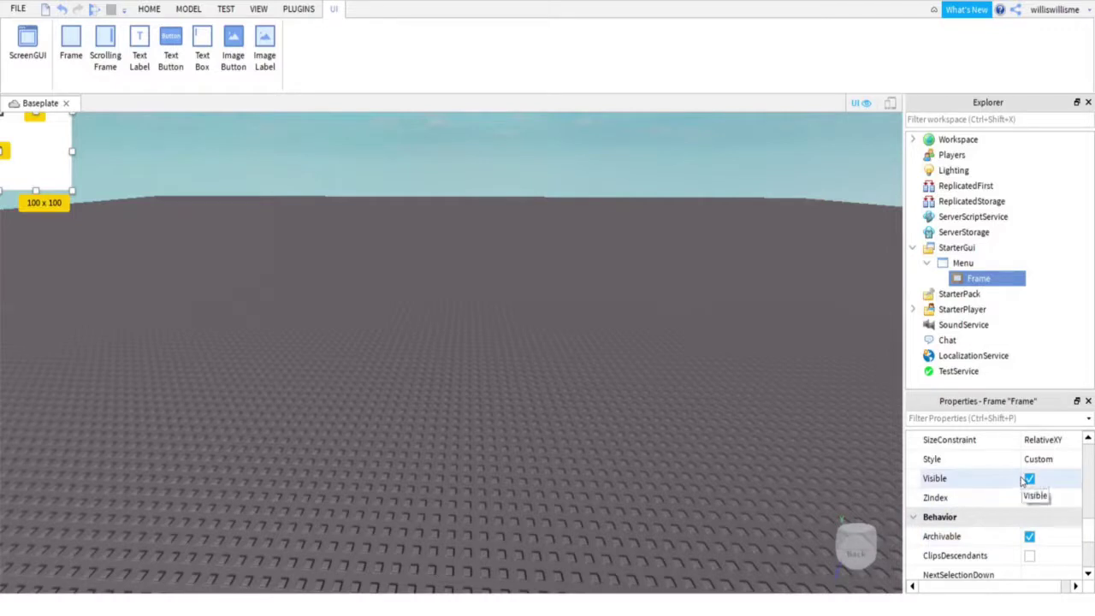
scroll(1023, 480, down, 2)
Expand the Frame's Size property into its X and Y scale and offset fields.
scroll(1023, 479, up, 2)
scroll(1023, 475, up, 5)
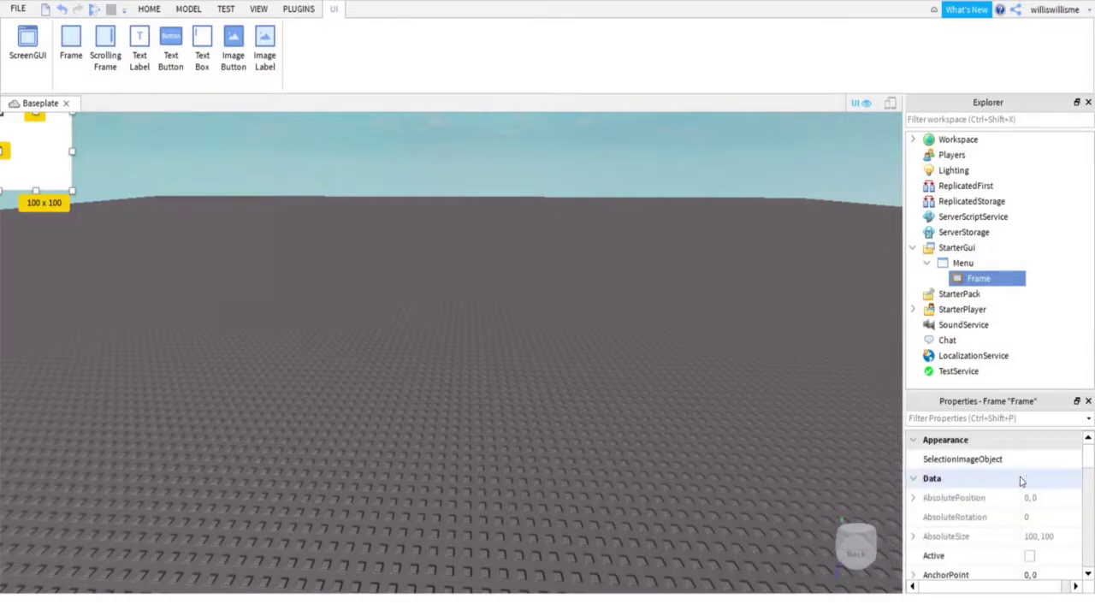
scroll(1018, 505, down, 3)
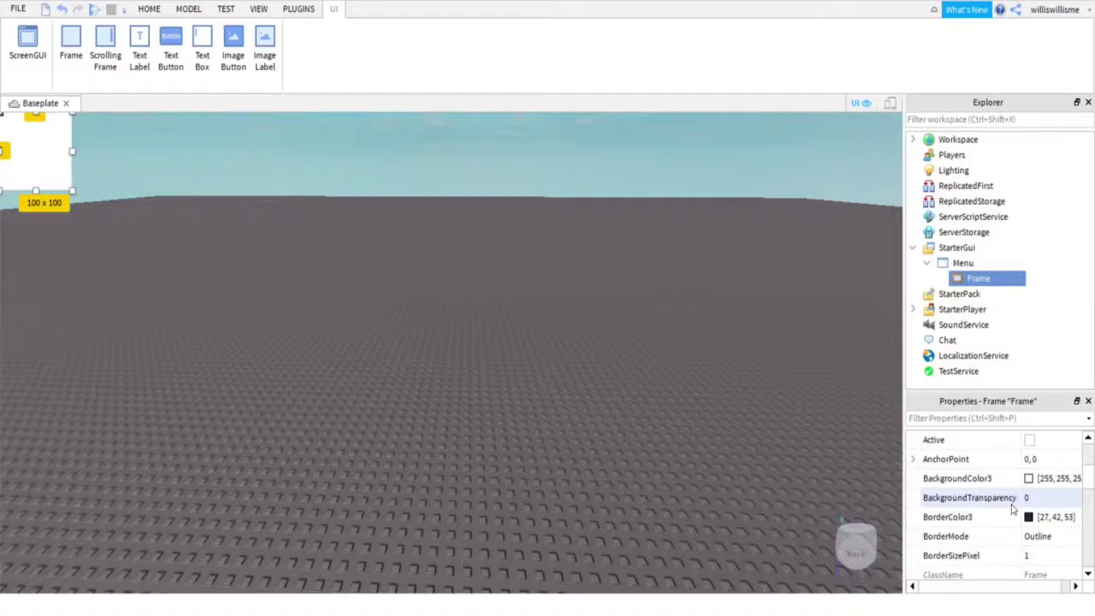
scroll(1014, 506, down, 4)
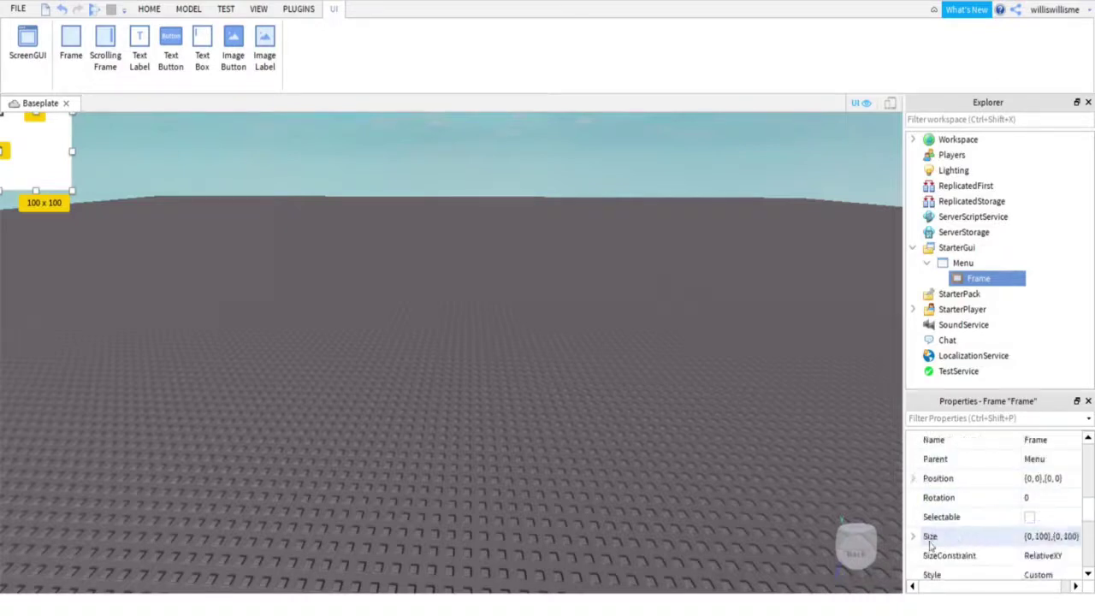
click(916, 538)
scroll(986, 567, down, 3)
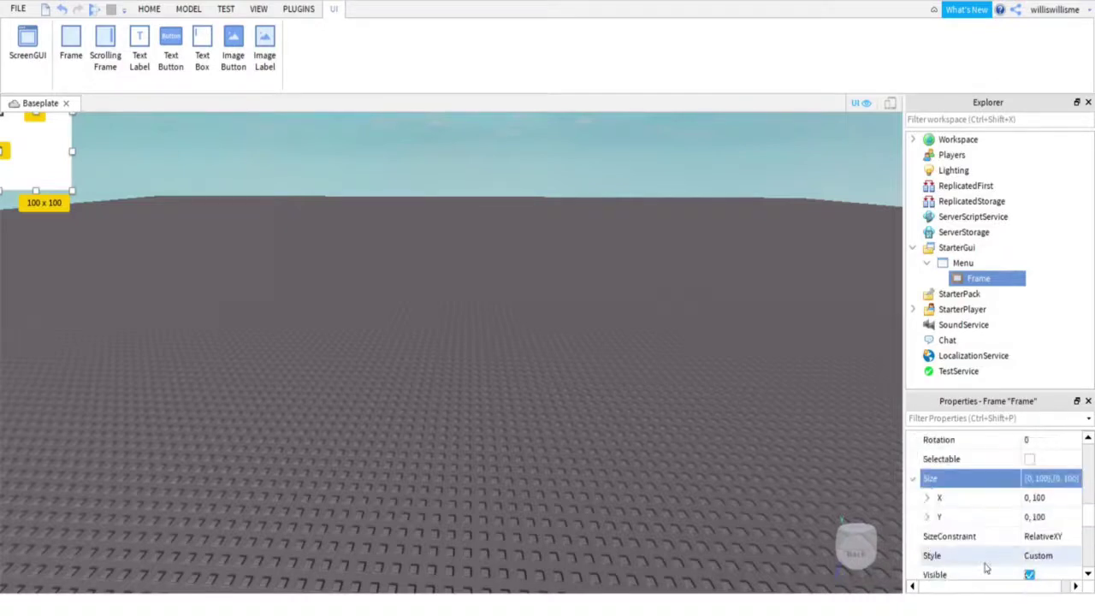
click(924, 517)
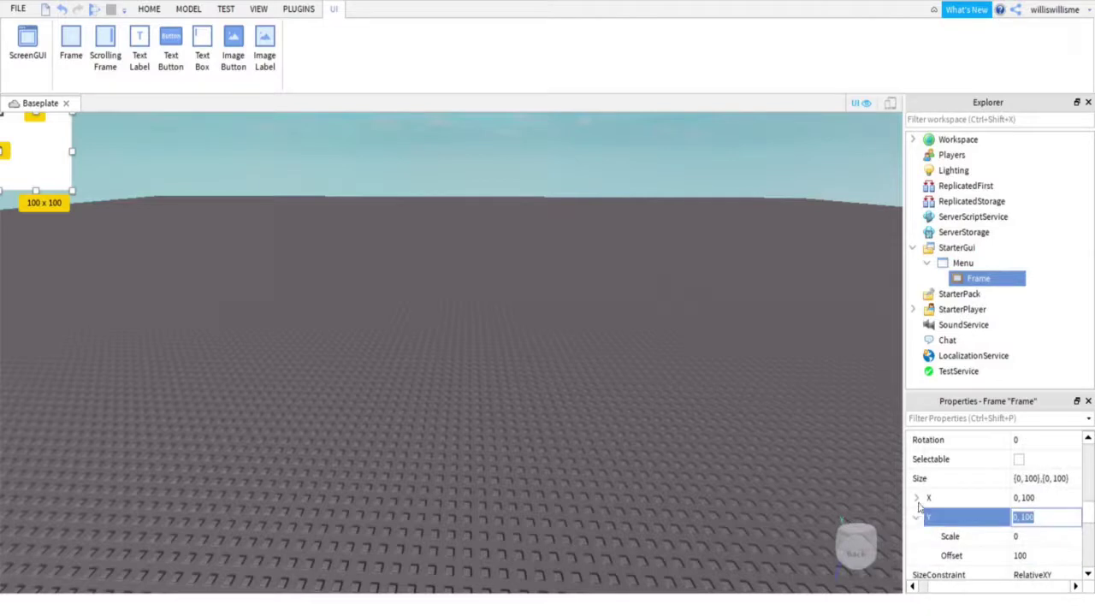
click(916, 497)
scroll(1027, 514, down, 3)
Set the X and Y offsets to 0 and the X and Y scales to 1.
click(1035, 480)
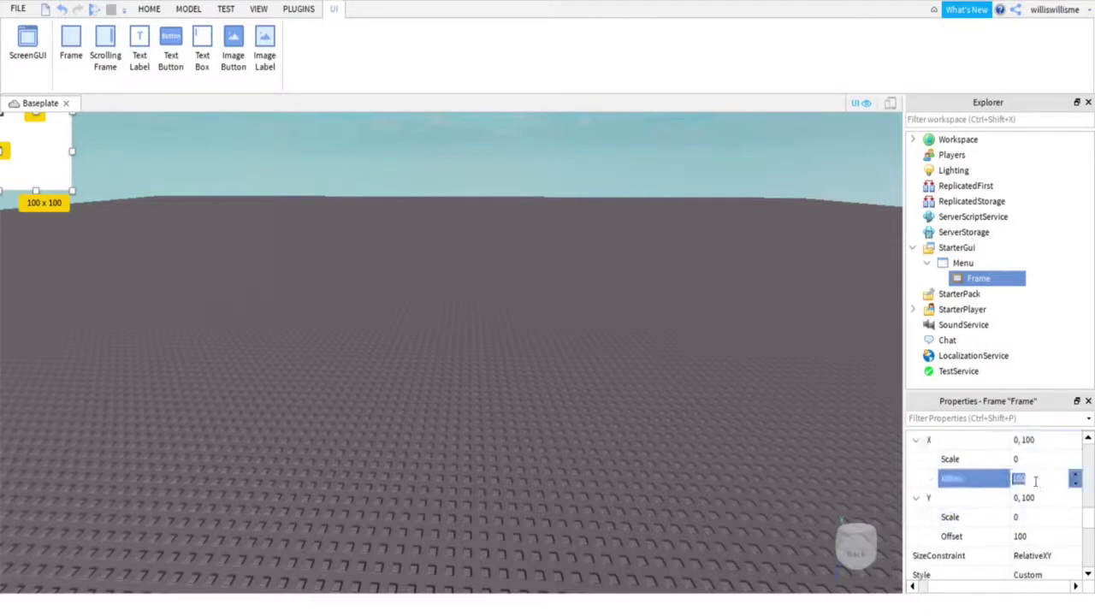
text(0)
key(Return)
click(1043, 538)
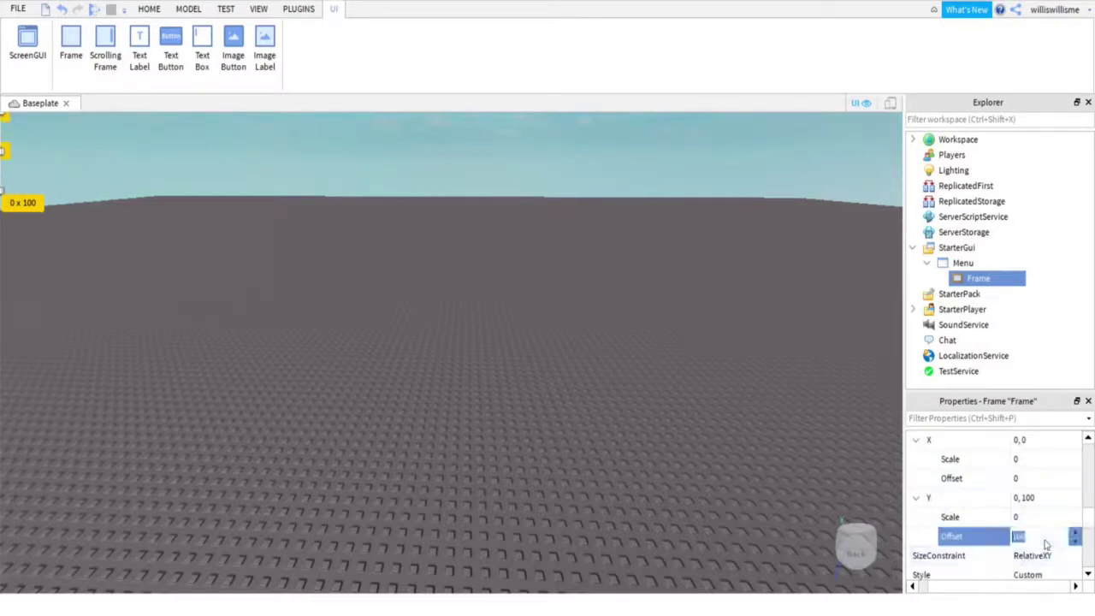
text(0)
key(Return)
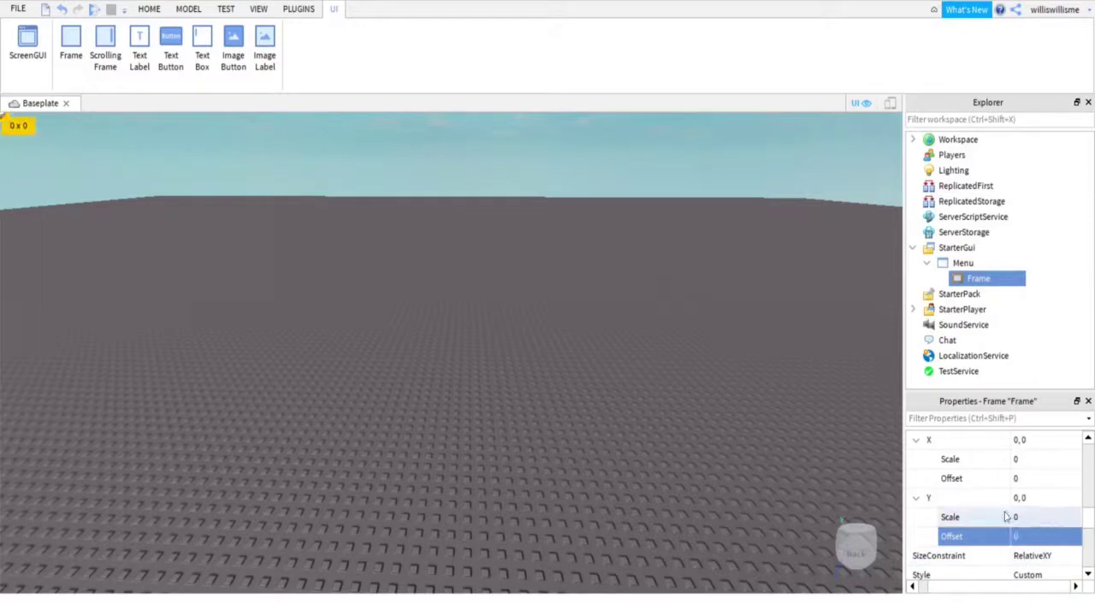
click(1025, 519)
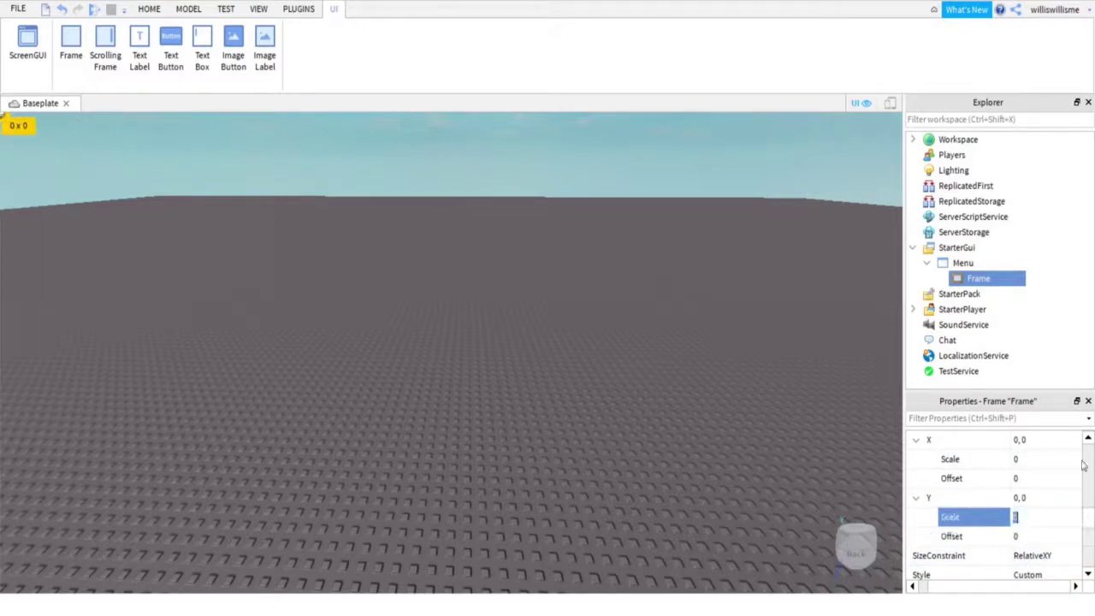
key(Return)
click(1019, 460)
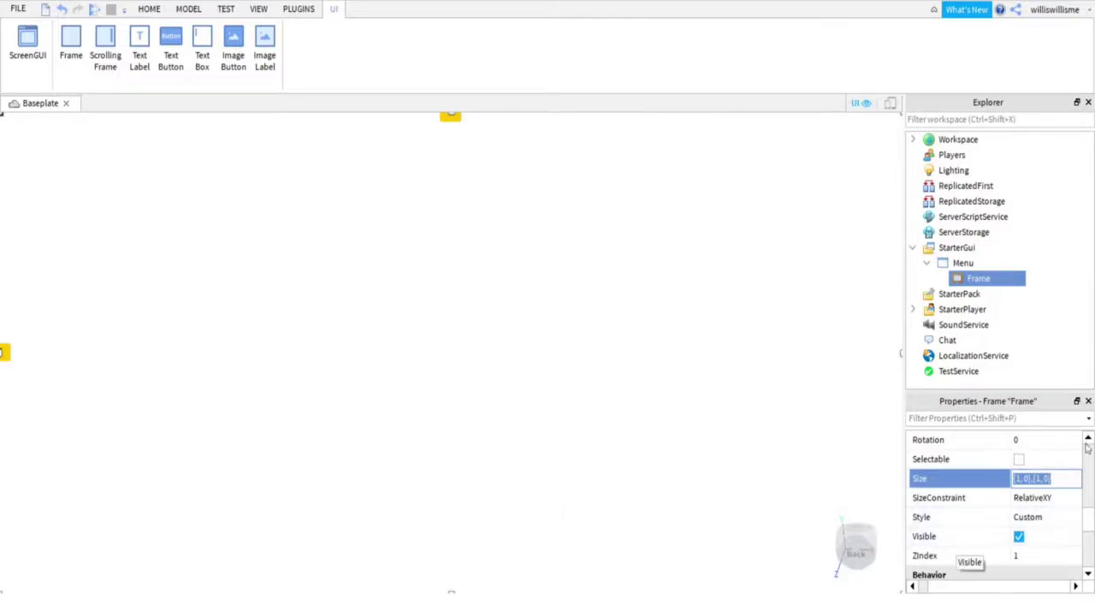
Set the Frame's background colour to cyan [0, 200, 255].
scroll(1074, 484, up, 5)
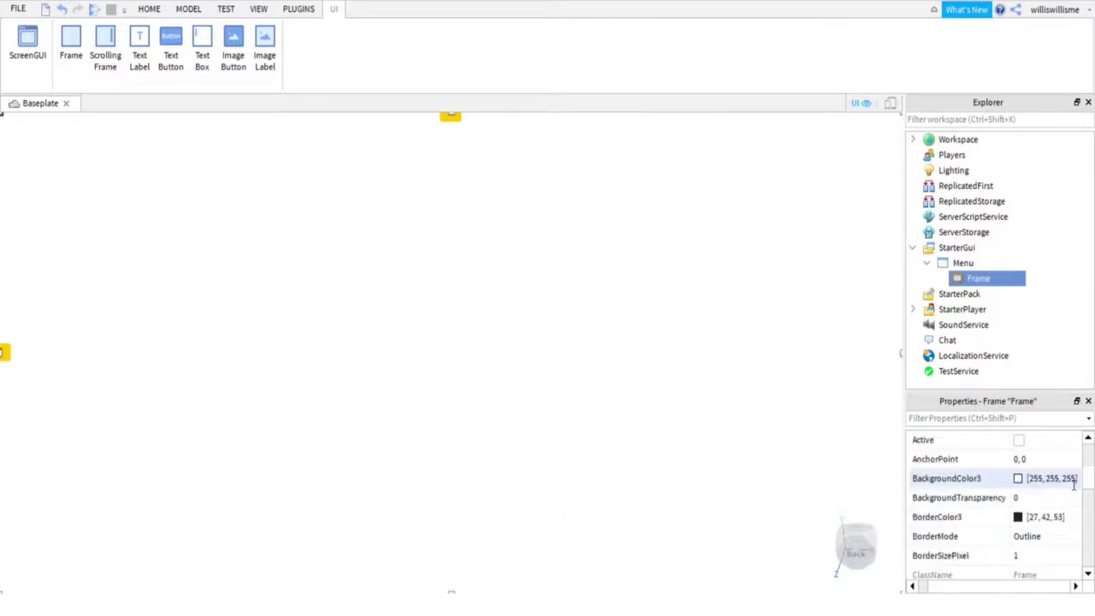
click(1018, 479)
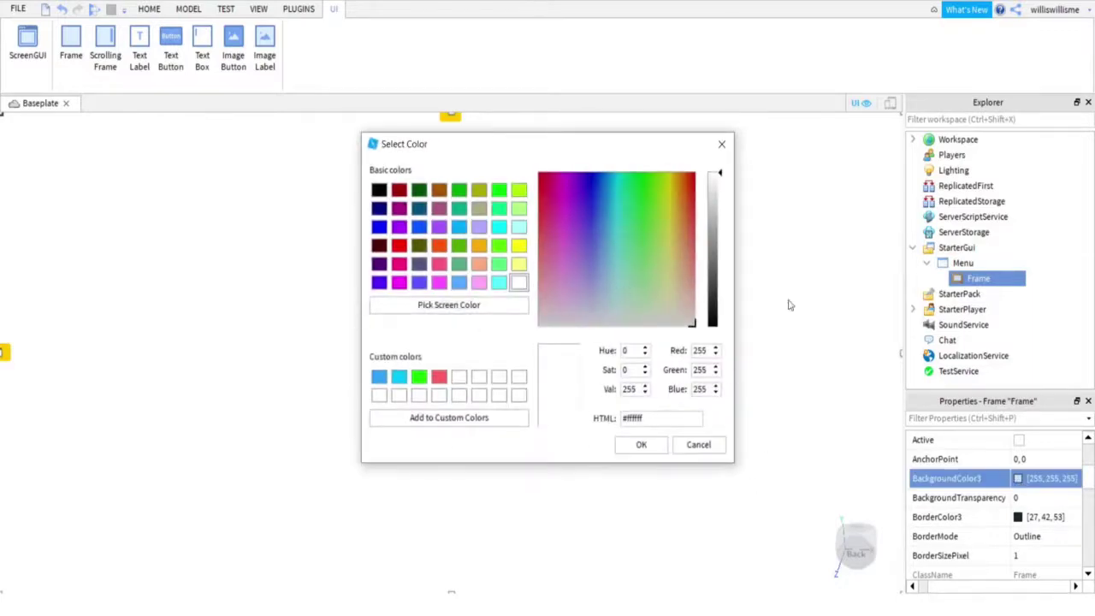
click(399, 377)
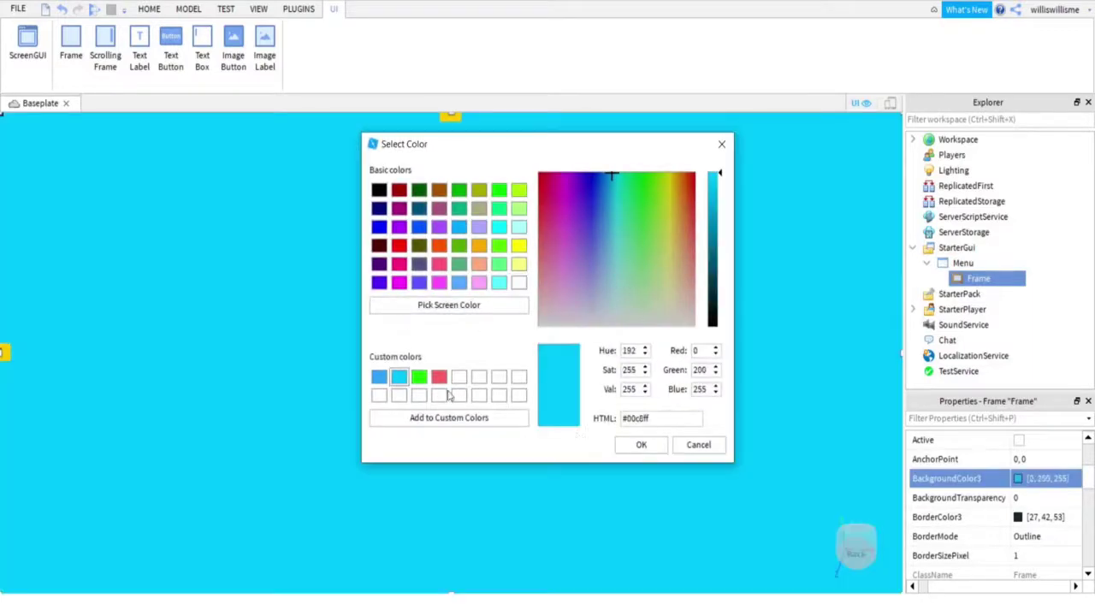
click(630, 446)
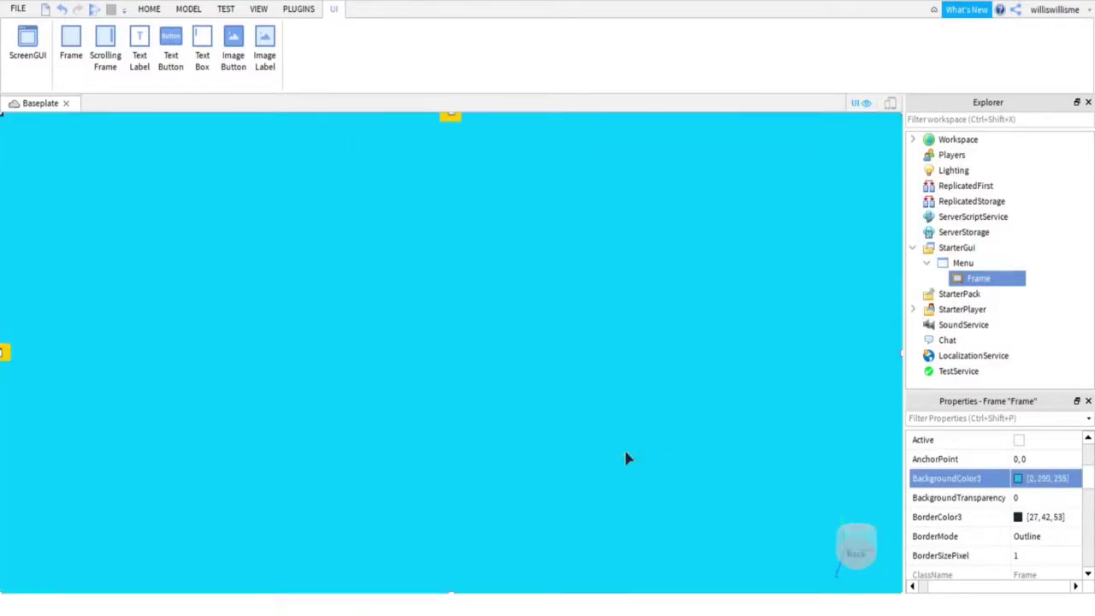
Give the Frame a matching cyan border, 100 pixels thick.
click(1018, 519)
click(399, 377)
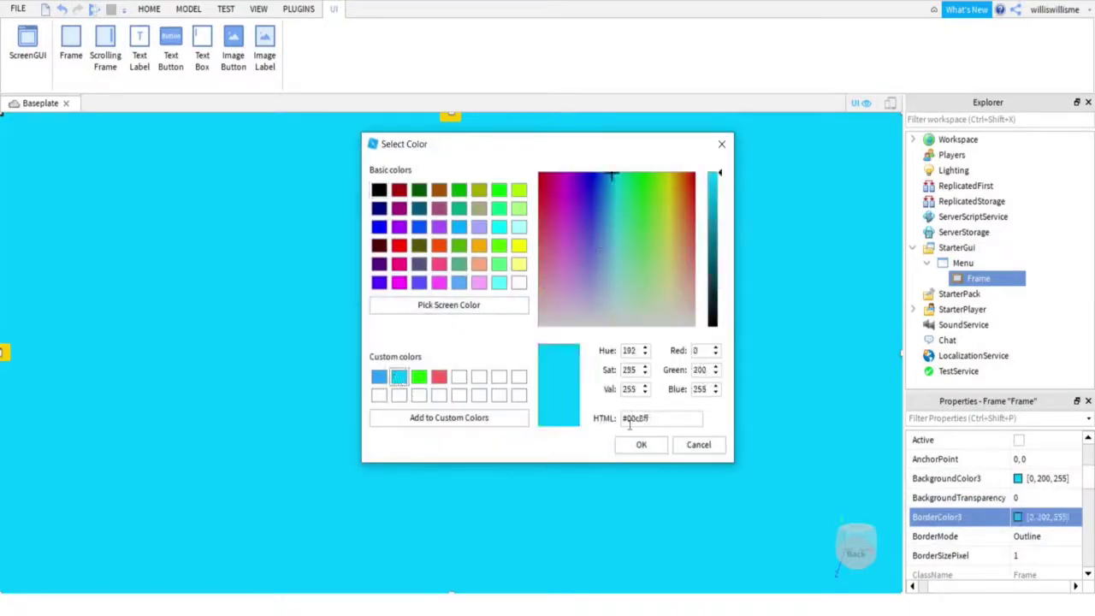
click(633, 446)
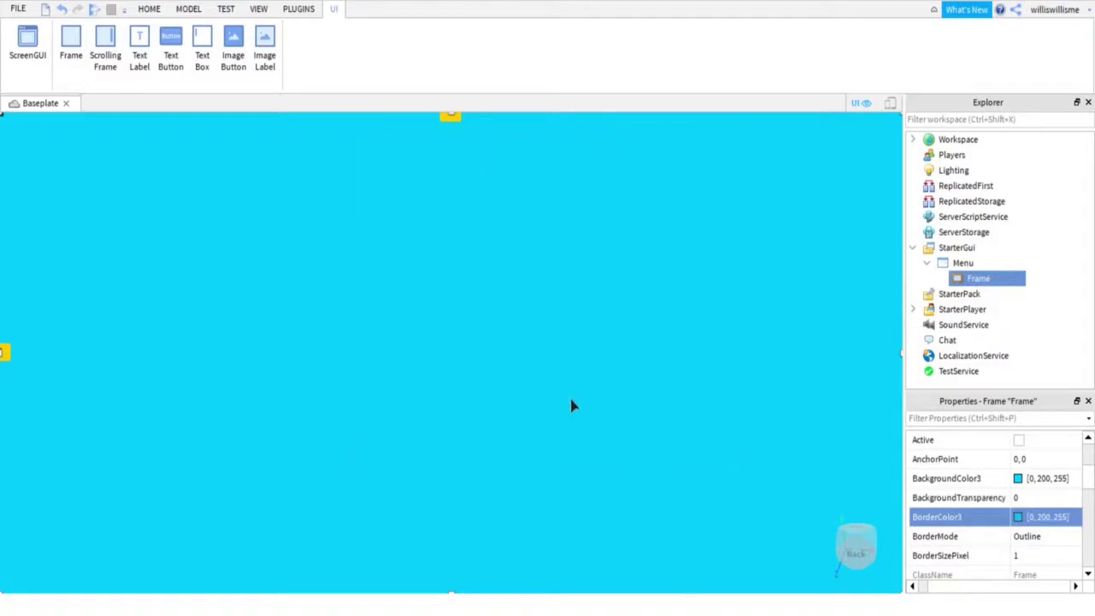
click(1036, 557)
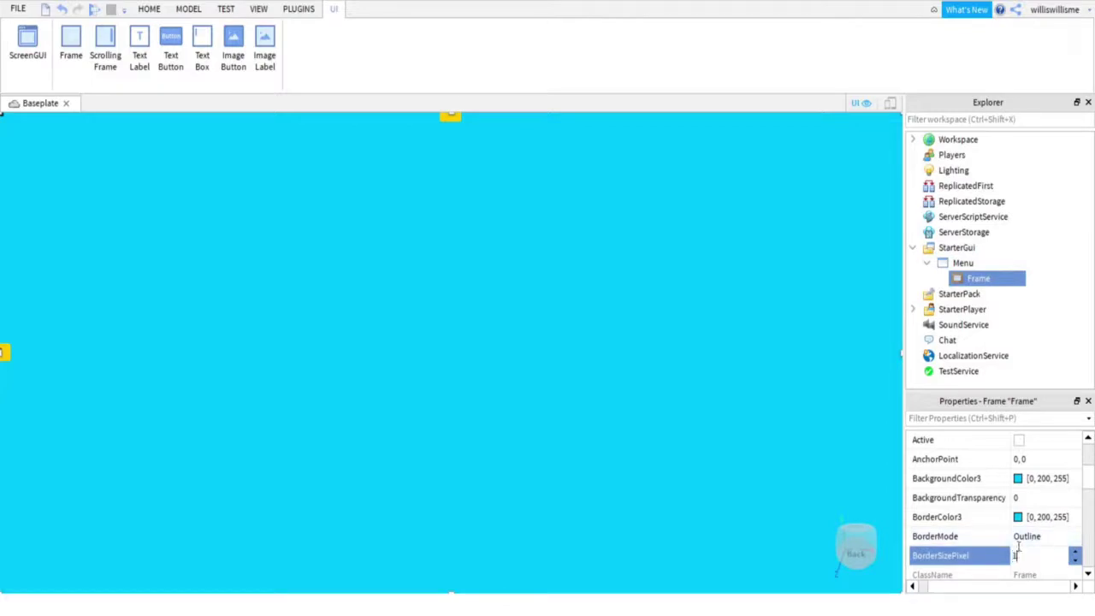
key(Return)
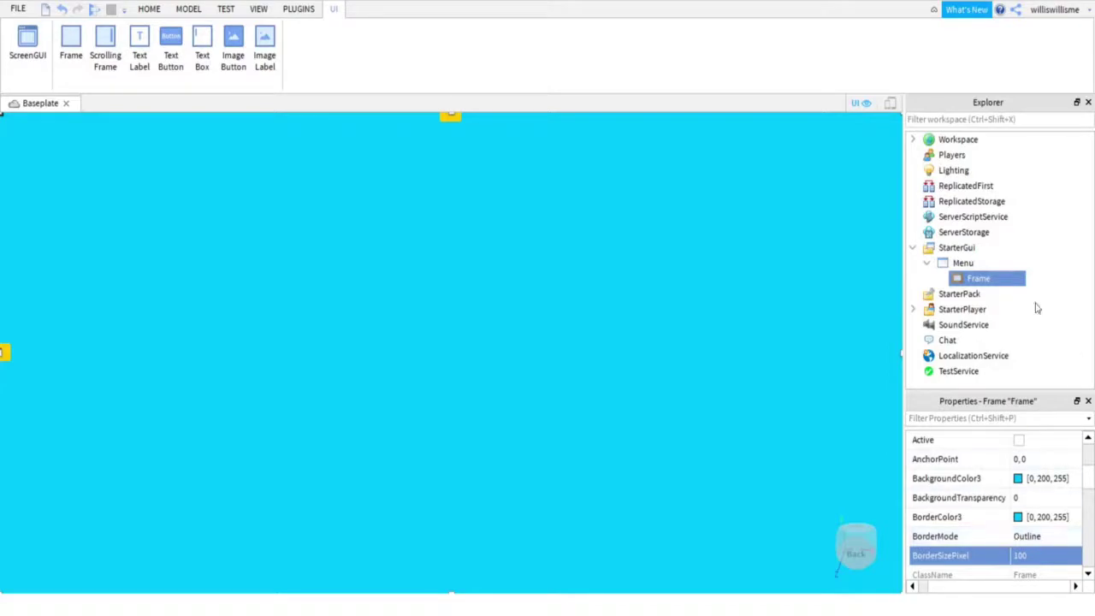
Play-test the cyan menu, stop the test, and open Frame's insert-object list.
click(94, 9)
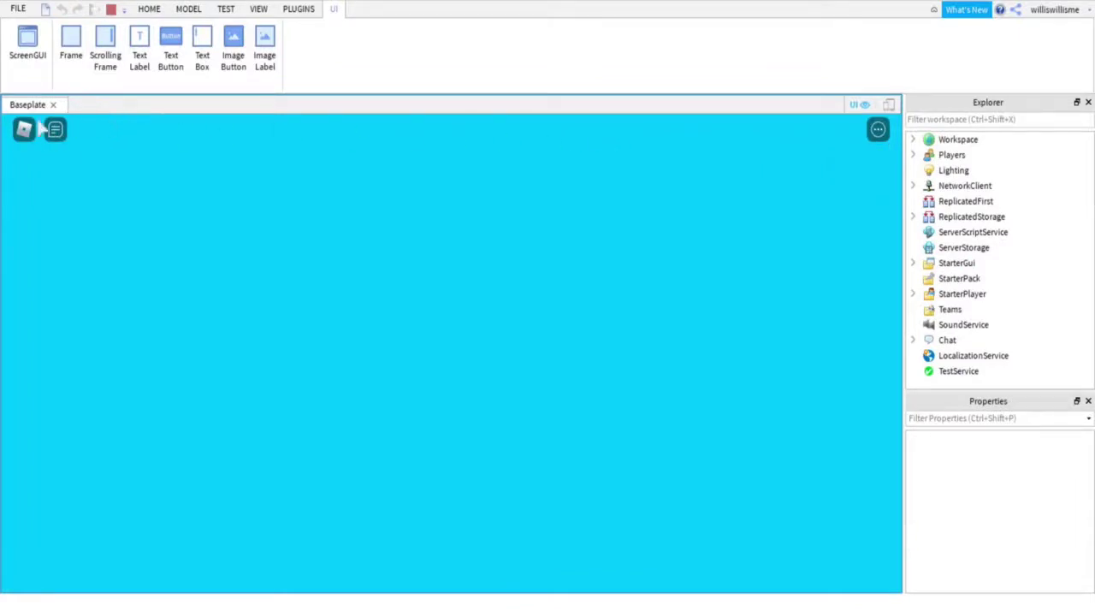
click(114, 10)
click(979, 278)
click(1000, 278)
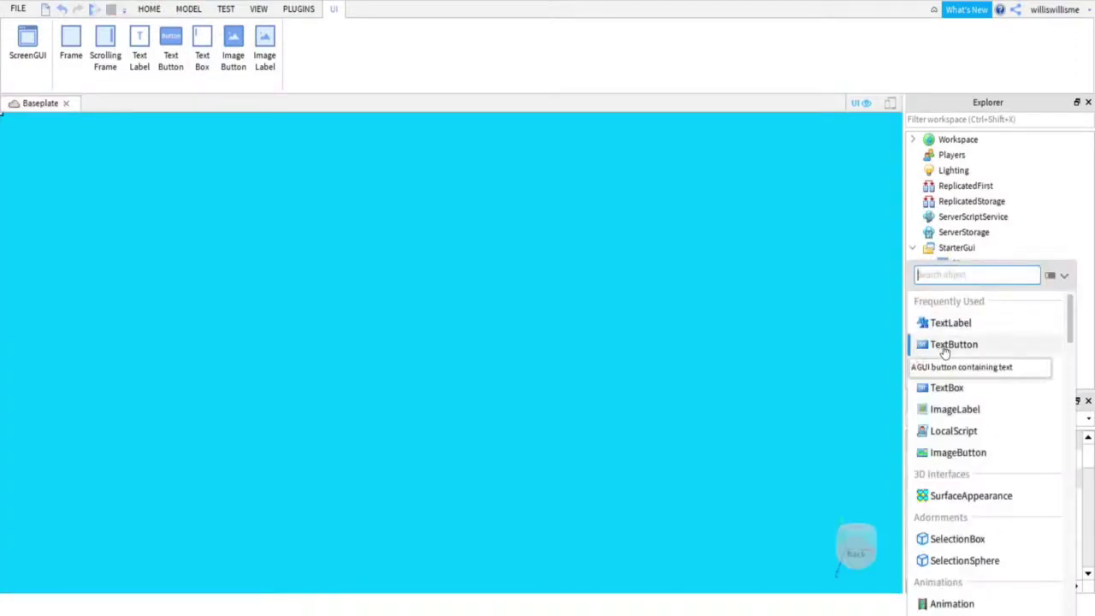
Add a TextButton to the Frame, enlarge it, and move it to the screen centre.
click(944, 346)
scroll(975, 556, down, 2)
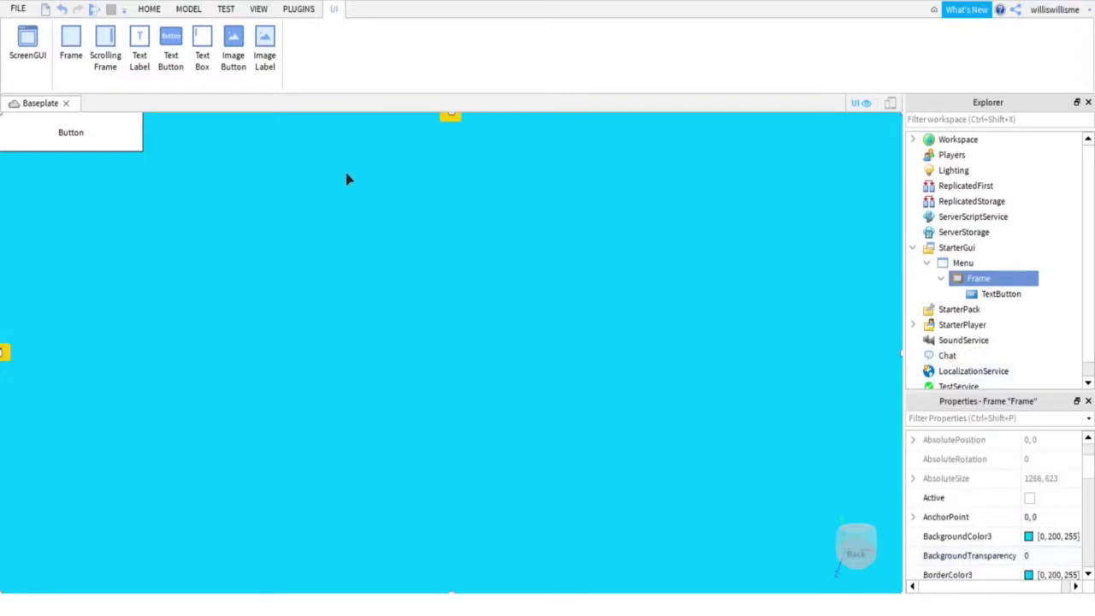
click(127, 138)
scroll(1026, 510, up, 2)
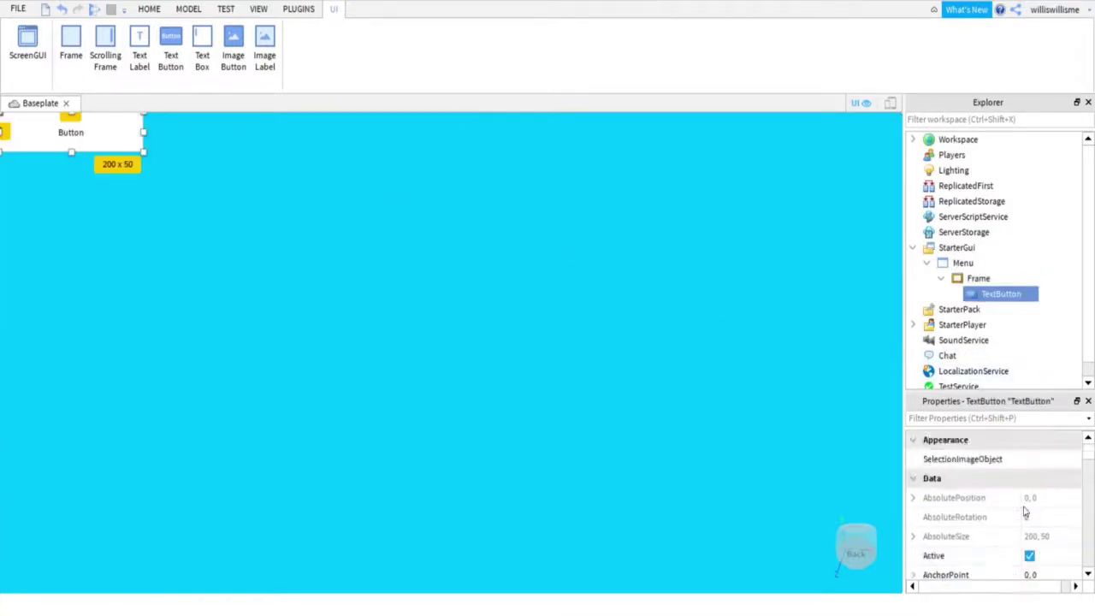
scroll(1026, 510, down, 4)
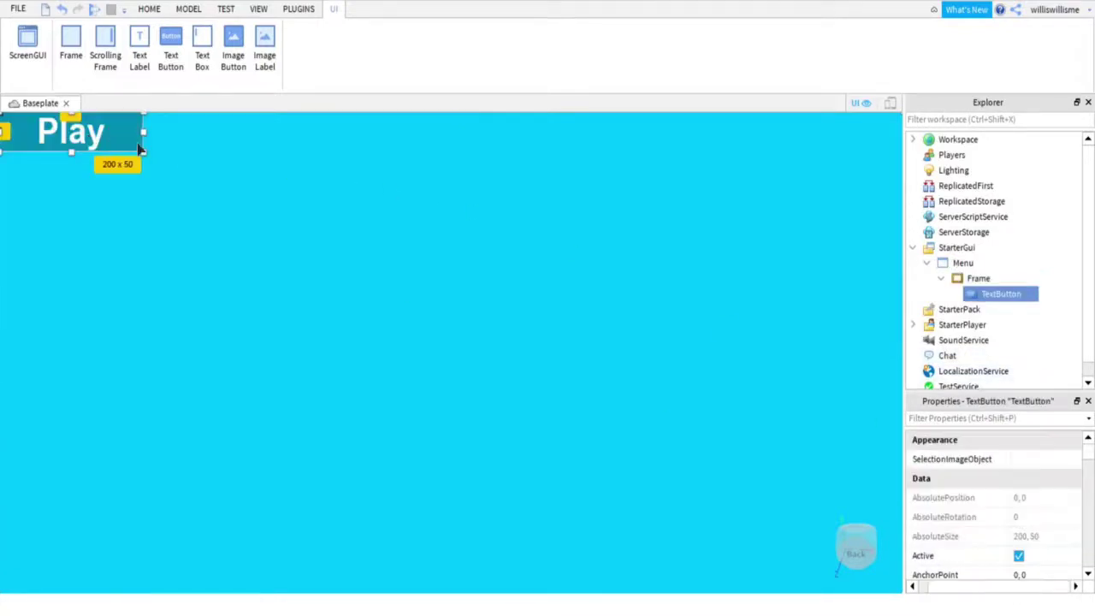
drag(141, 150, 204, 188)
drag(112, 159, 462, 354)
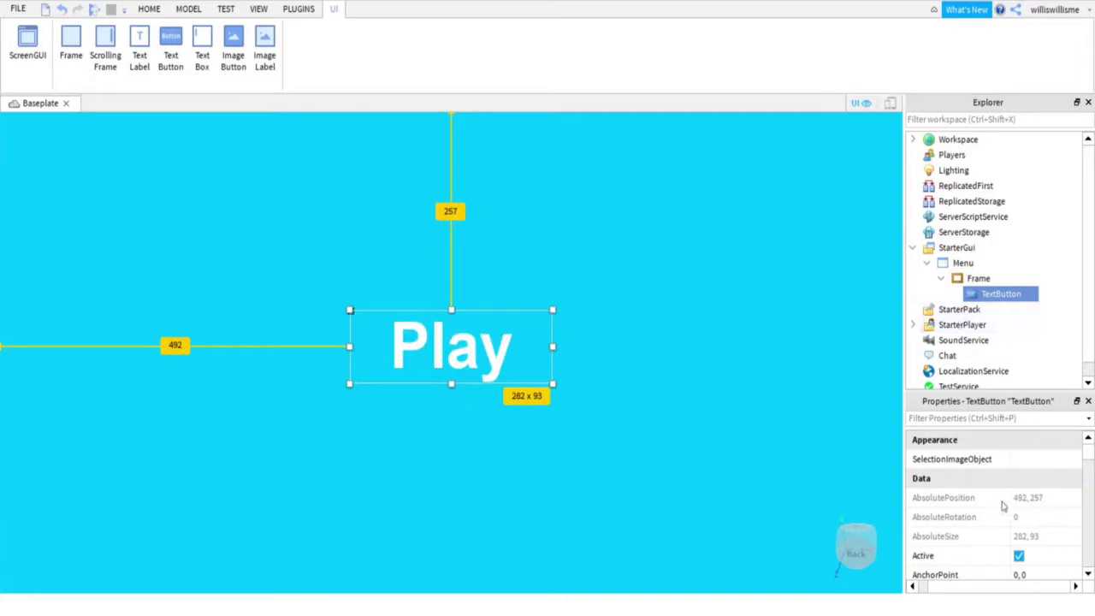
Set the button's Size to {0.32, 0},{0.222, 0}, zeroing the offsets.
scroll(1006, 511, down, 8)
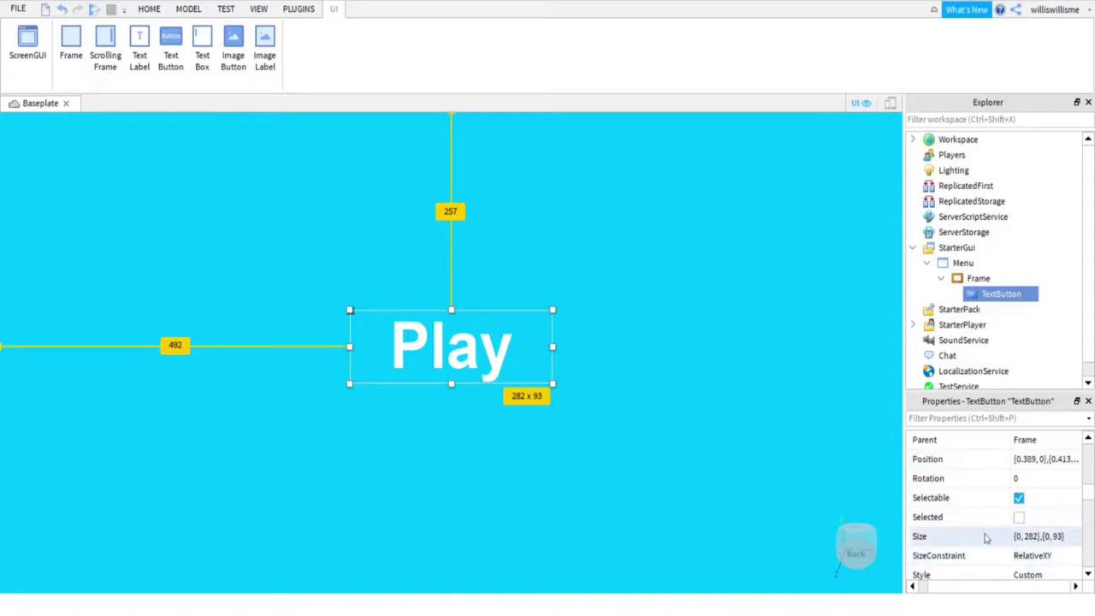
click(986, 537)
click(913, 585)
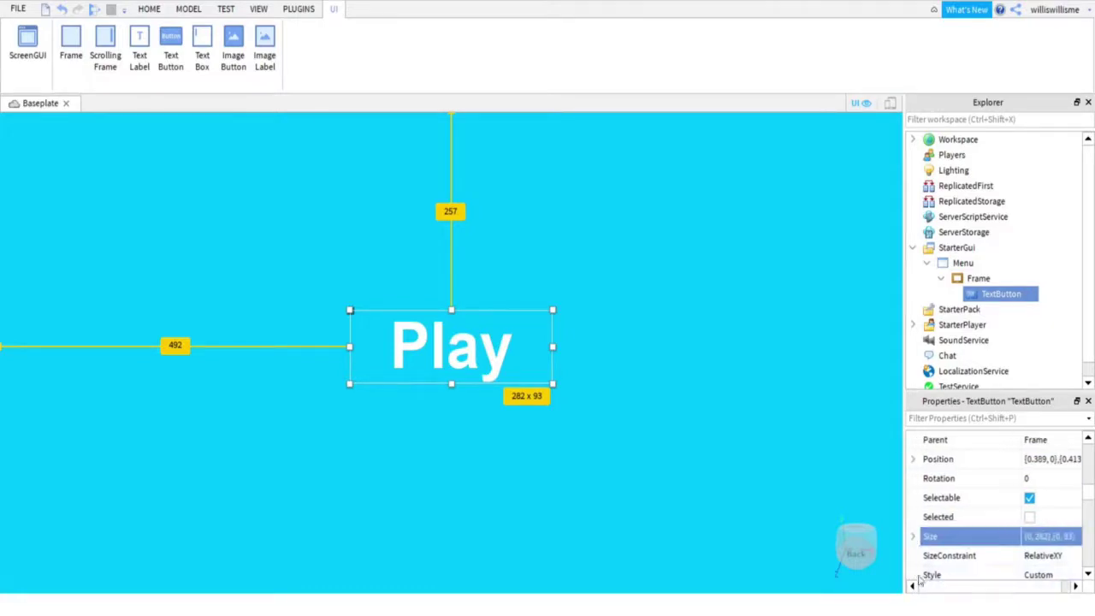
click(912, 536)
scroll(916, 531, down, 1)
click(1066, 517)
drag(1033, 517, 1073, 516)
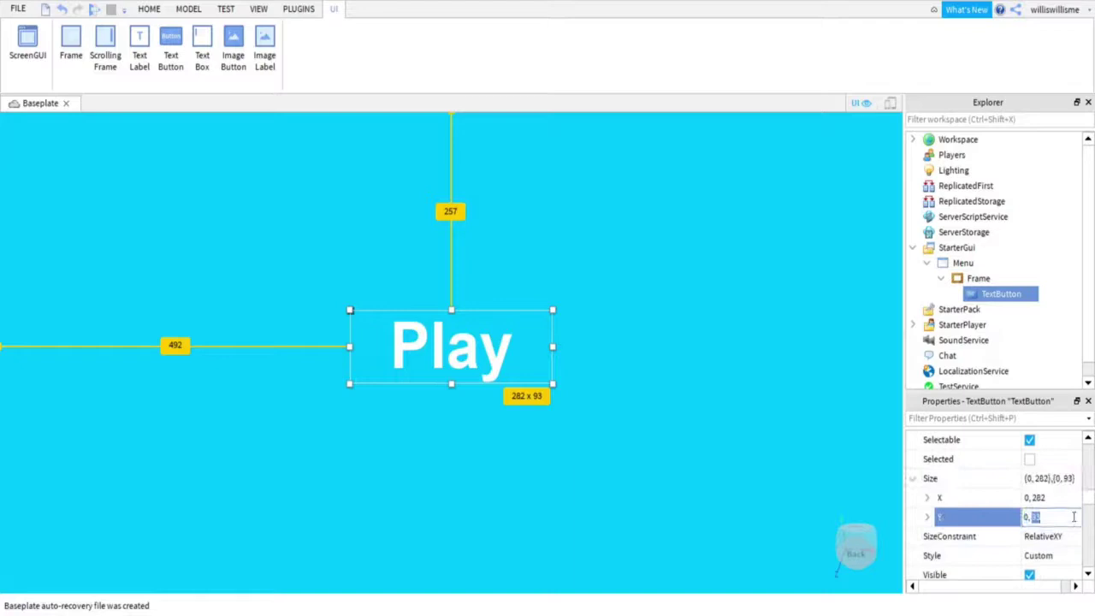
text(0)
click(1055, 497)
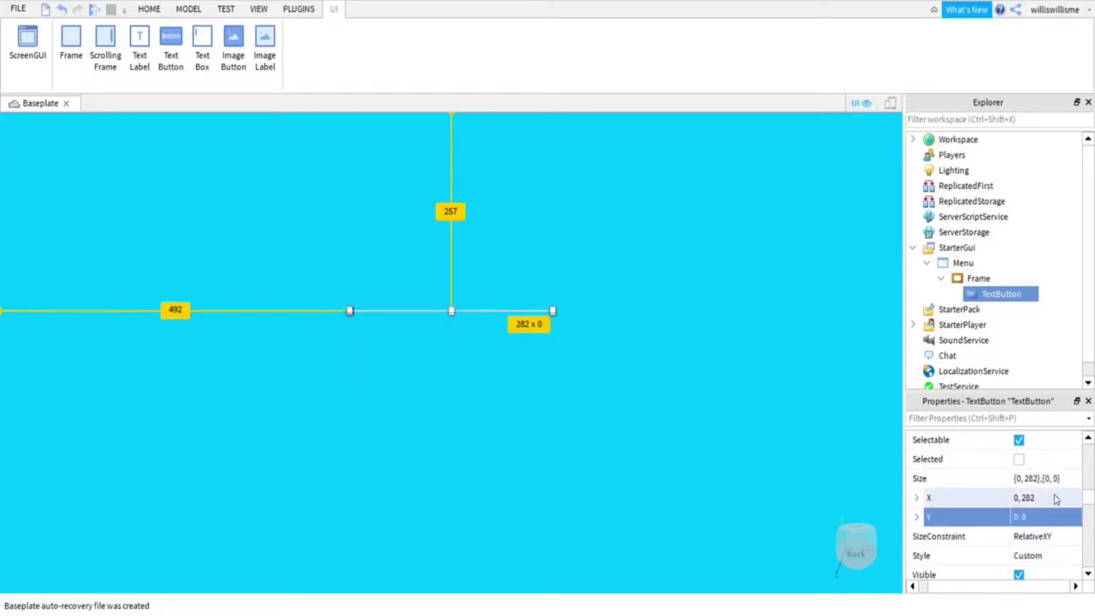
double_click(1055, 497)
text(0)
key(Return)
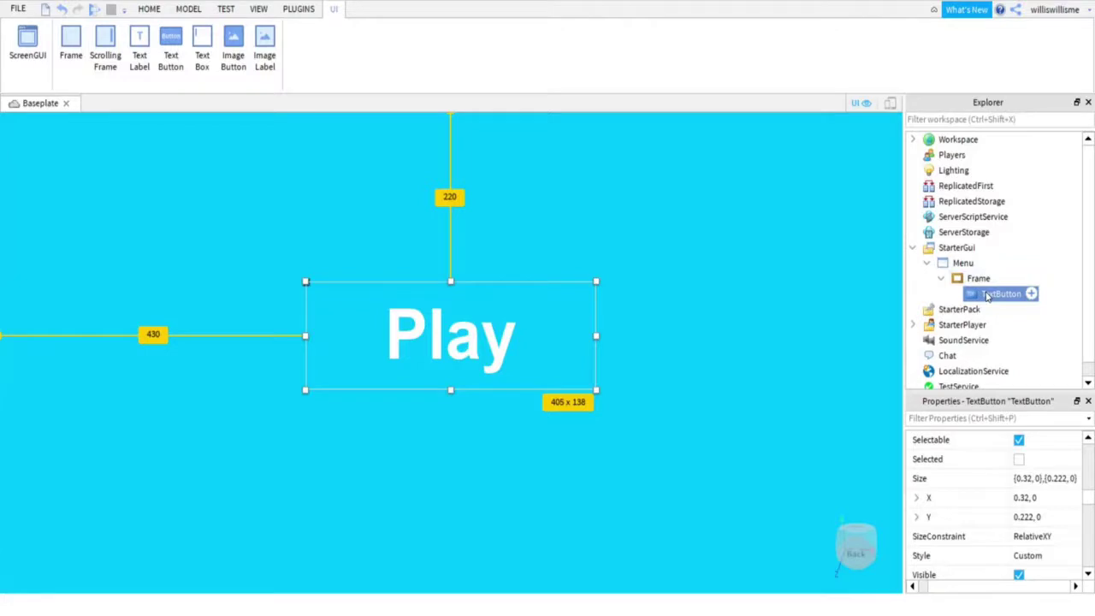
Duplicate the Play button and line the copy up directly beneath the original.
right_click(988, 296)
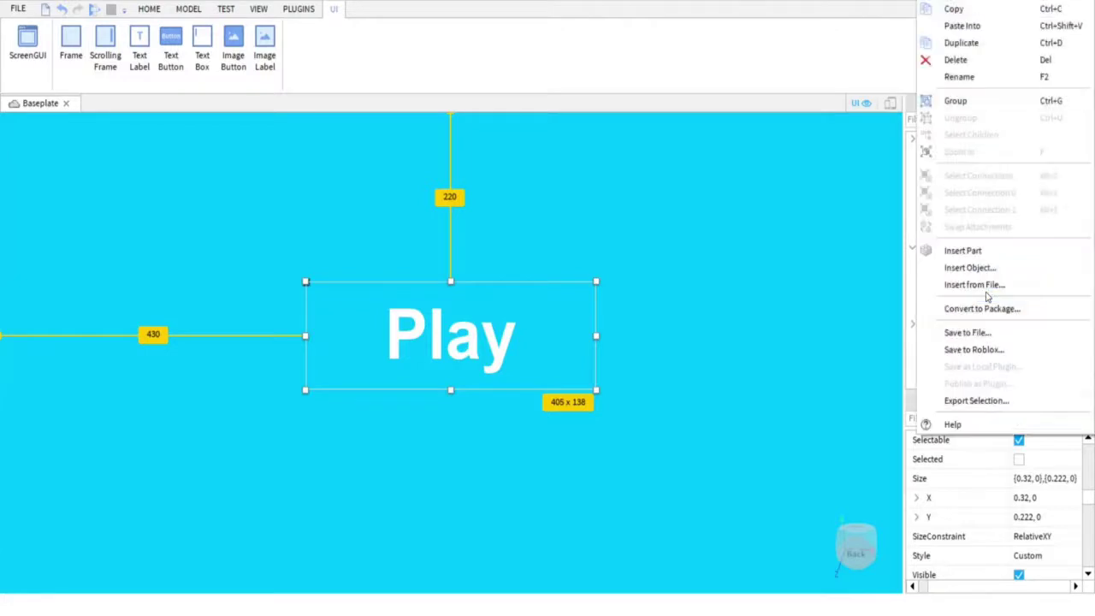
click(960, 43)
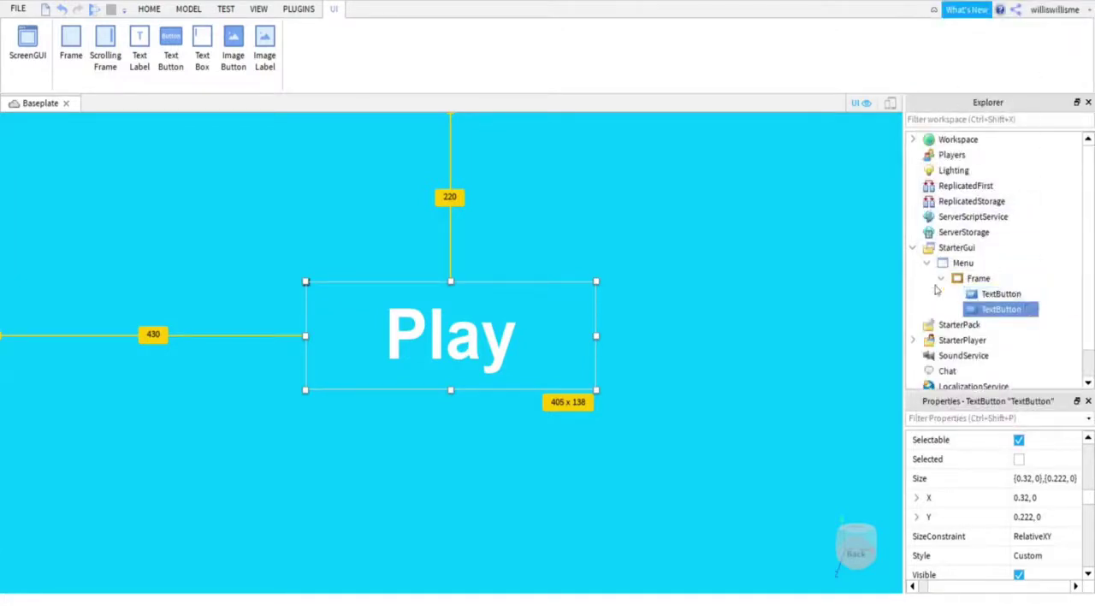
click(488, 322)
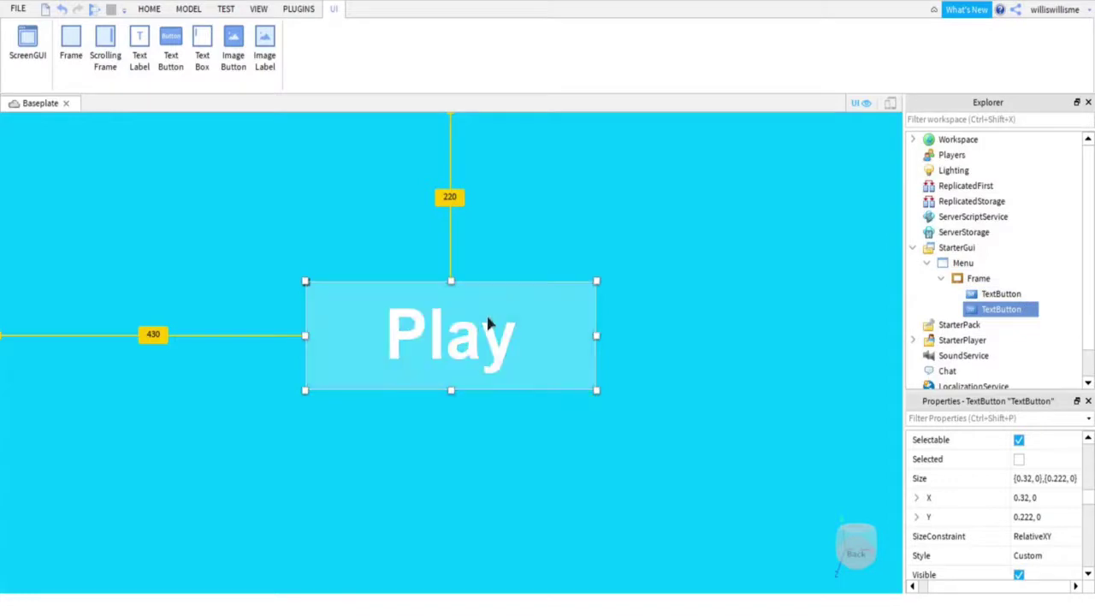
drag(488, 325, 488, 469)
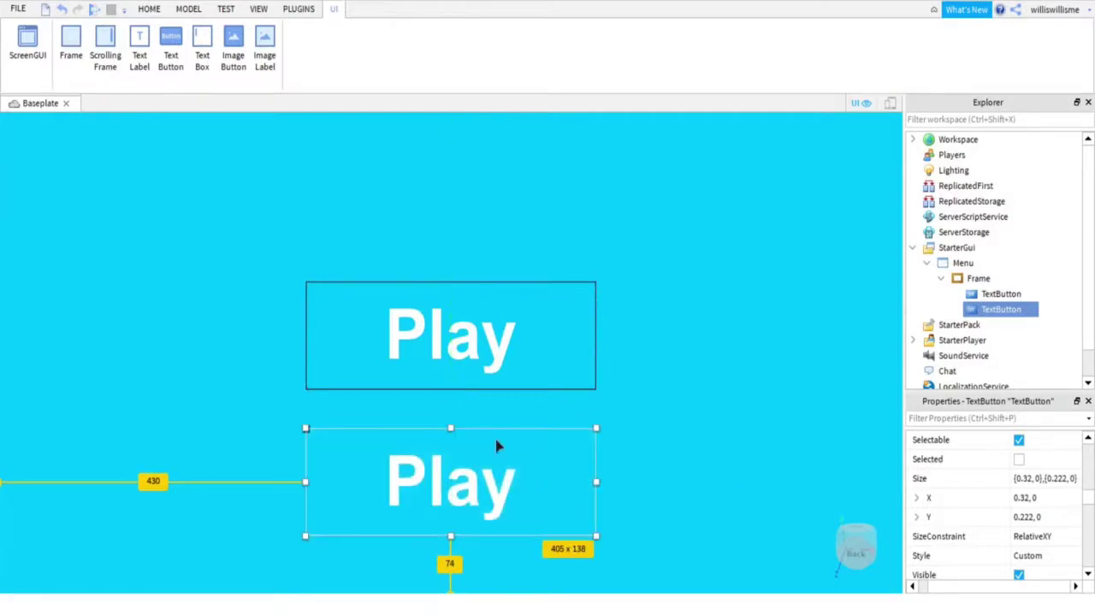
drag(501, 350, 501, 339)
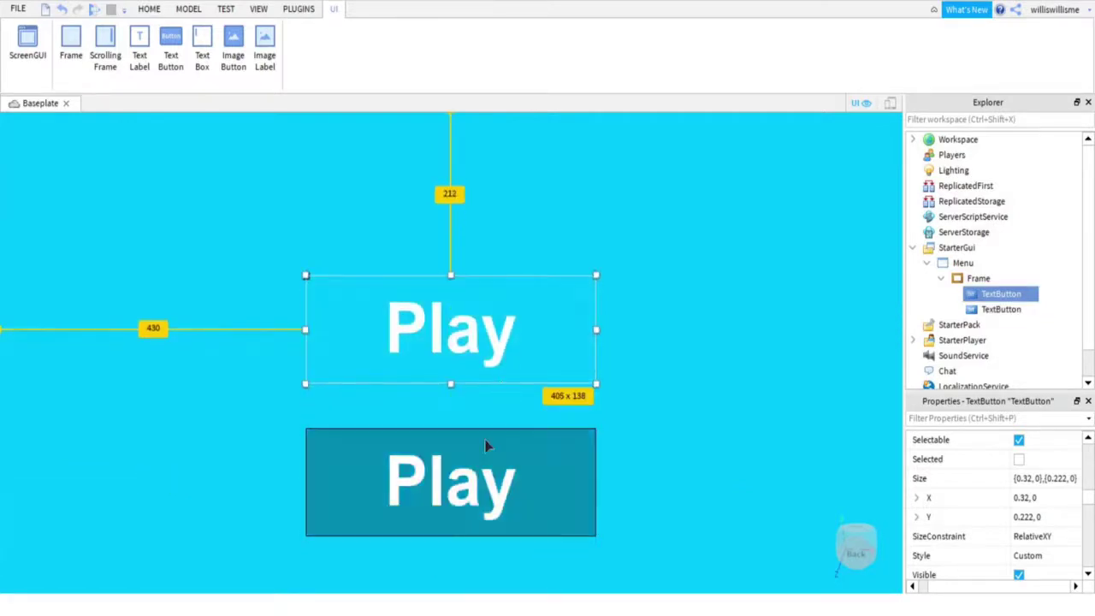
drag(488, 445, 471, 471)
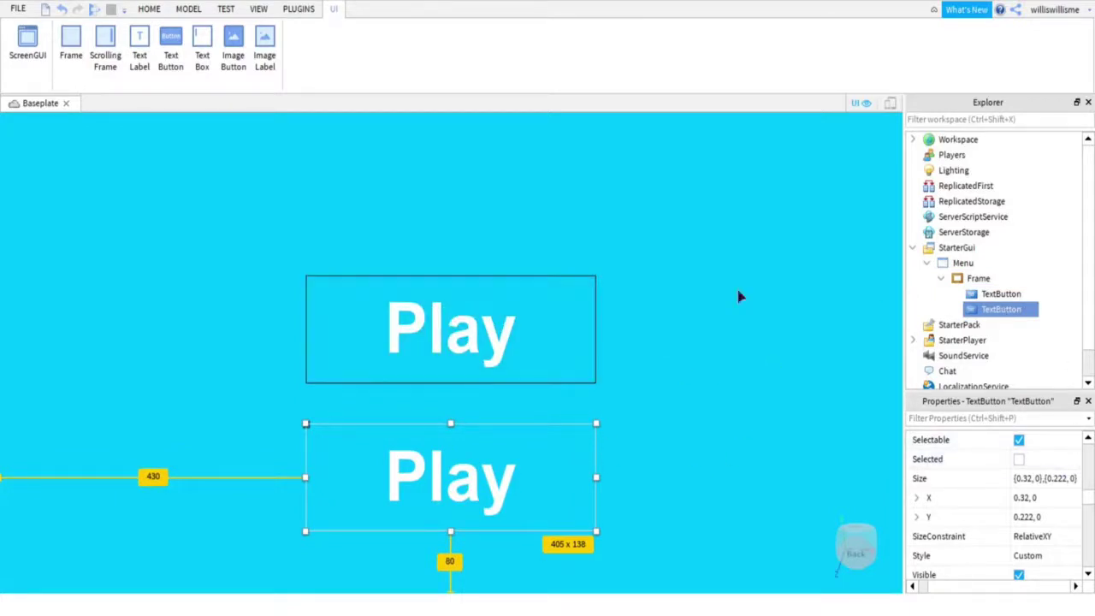
Select the upper button and begin renaming it.
click(992, 295)
right_click(990, 295)
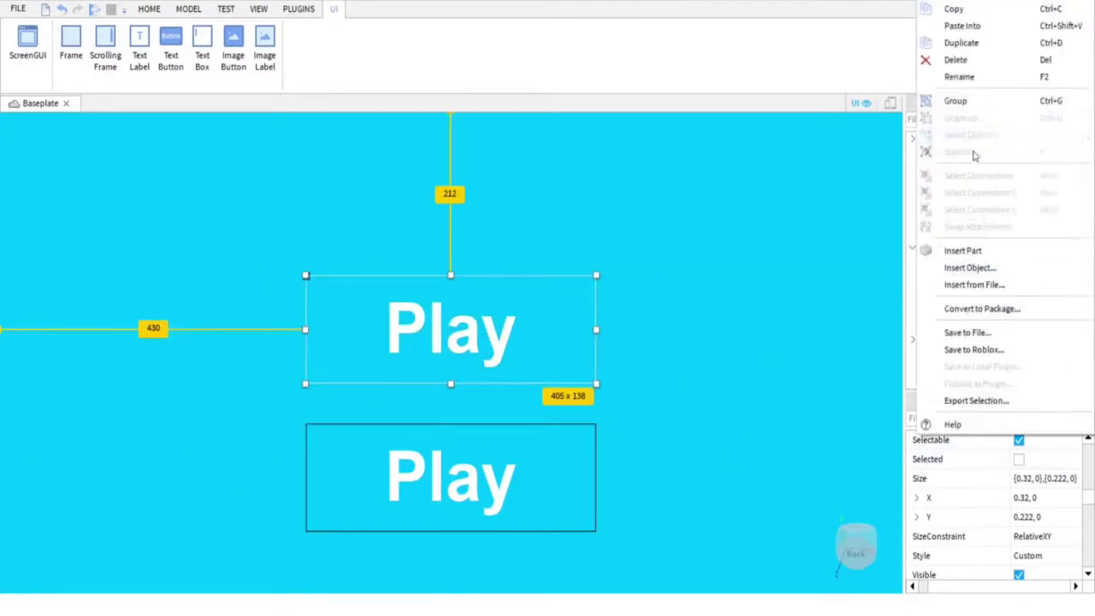
click(973, 86)
Name the upper button Play and the lower button Settings.
text(Play)
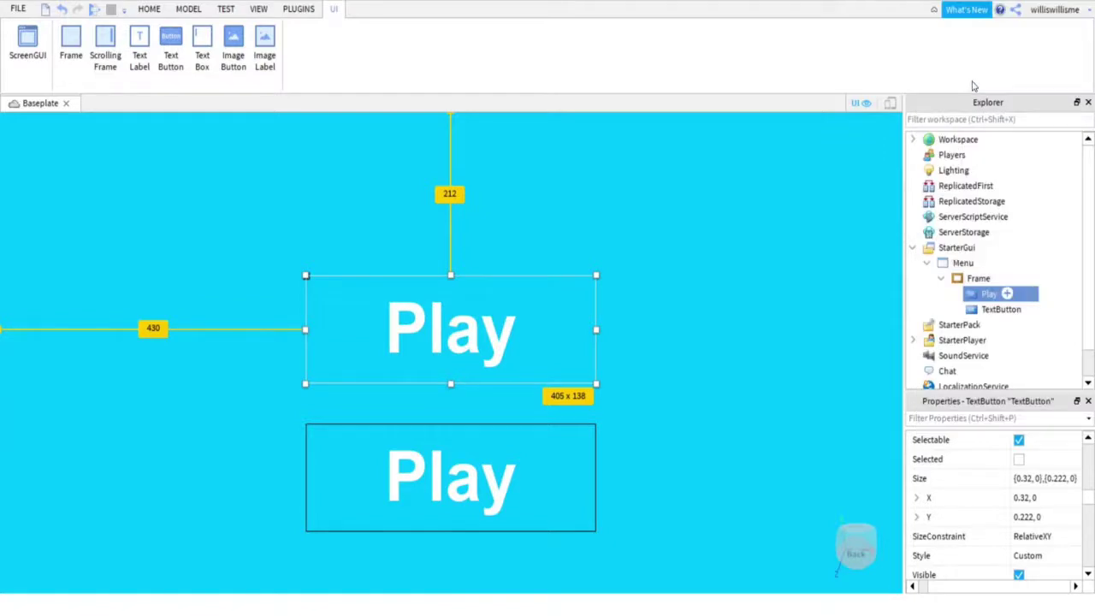
key(Return)
click(1001, 309)
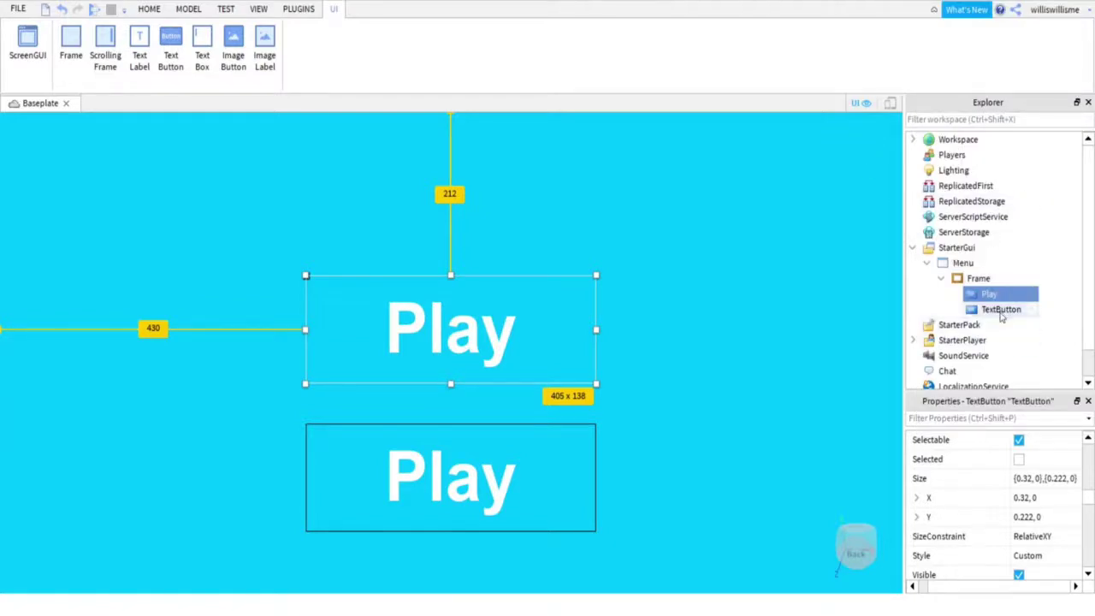
right_click(1003, 311)
click(959, 77)
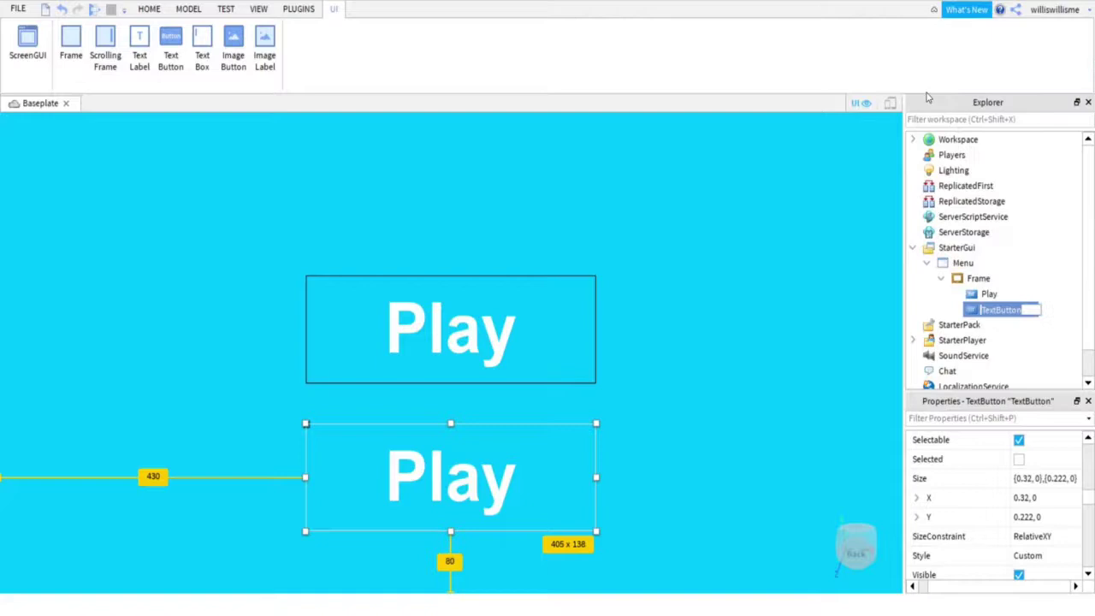
text(S)
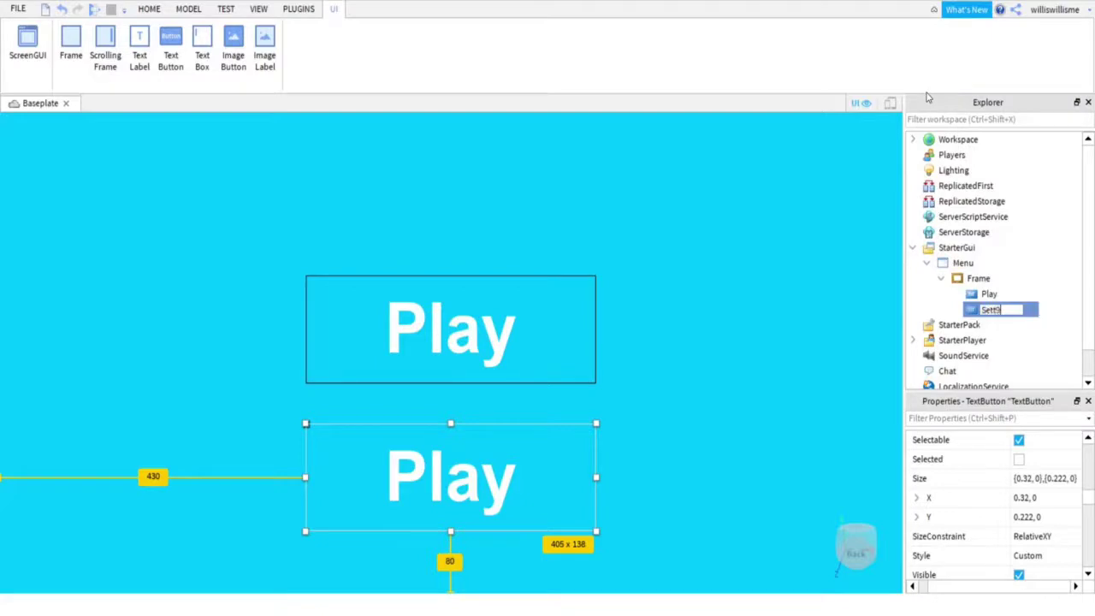
text(ettings)
key(Return)
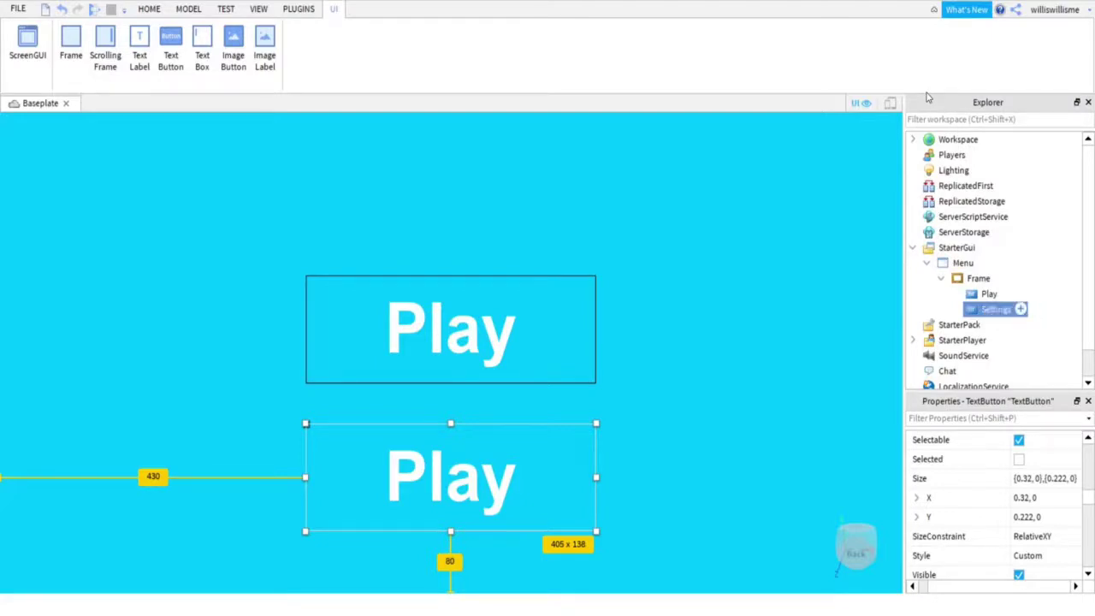
Change the lower button's text to Settings, removing the stray ']]', then deselect it.
scroll(1015, 516, down, 5)
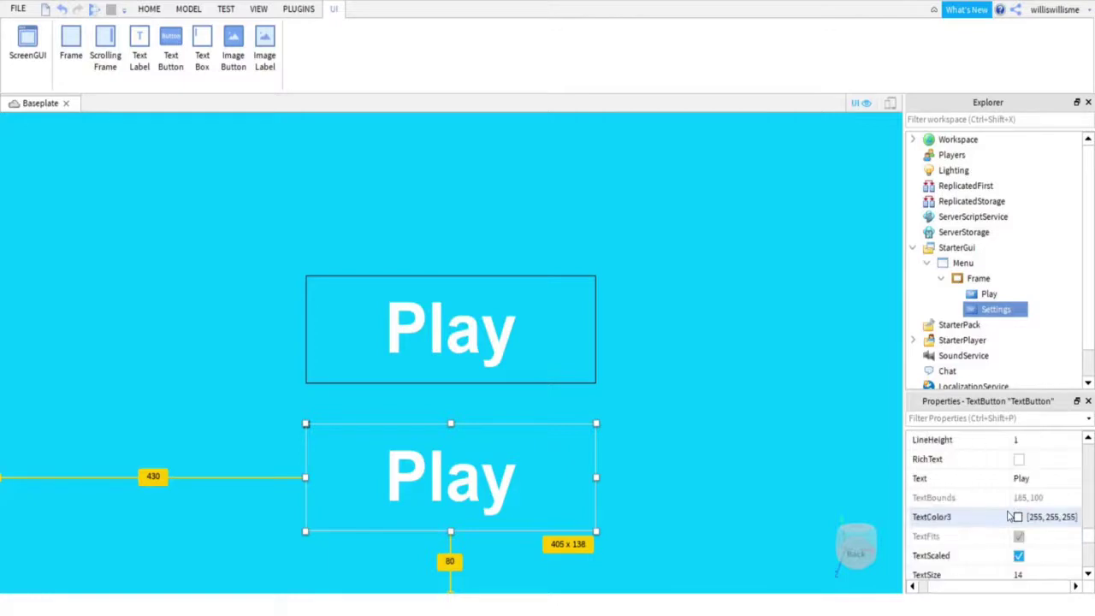
scroll(1016, 552, down, 3)
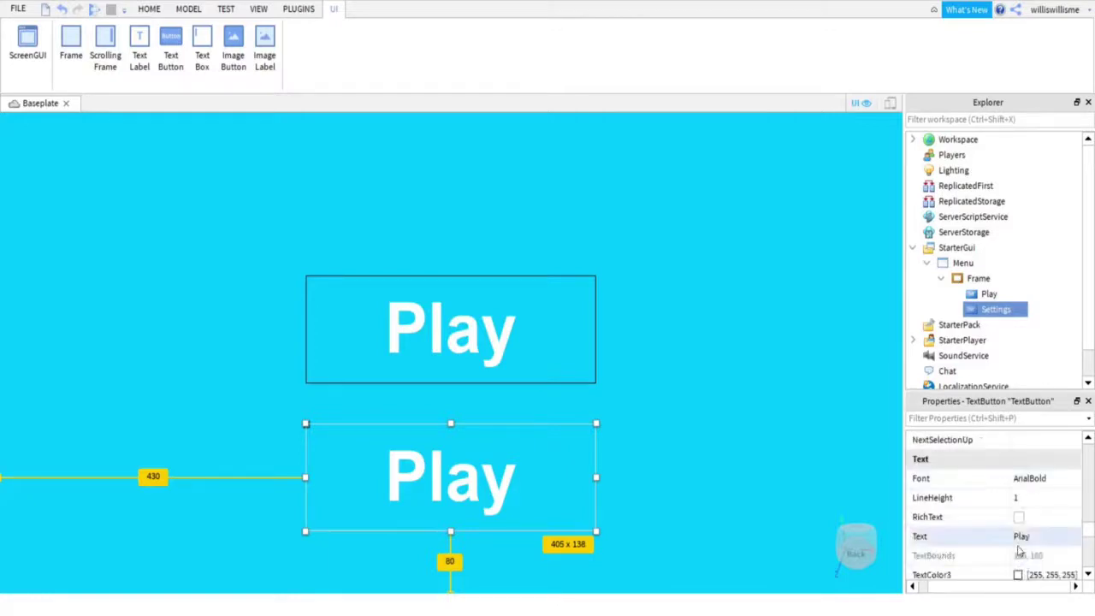
scroll(1019, 551, down, 5)
scroll(1022, 543, up, 2)
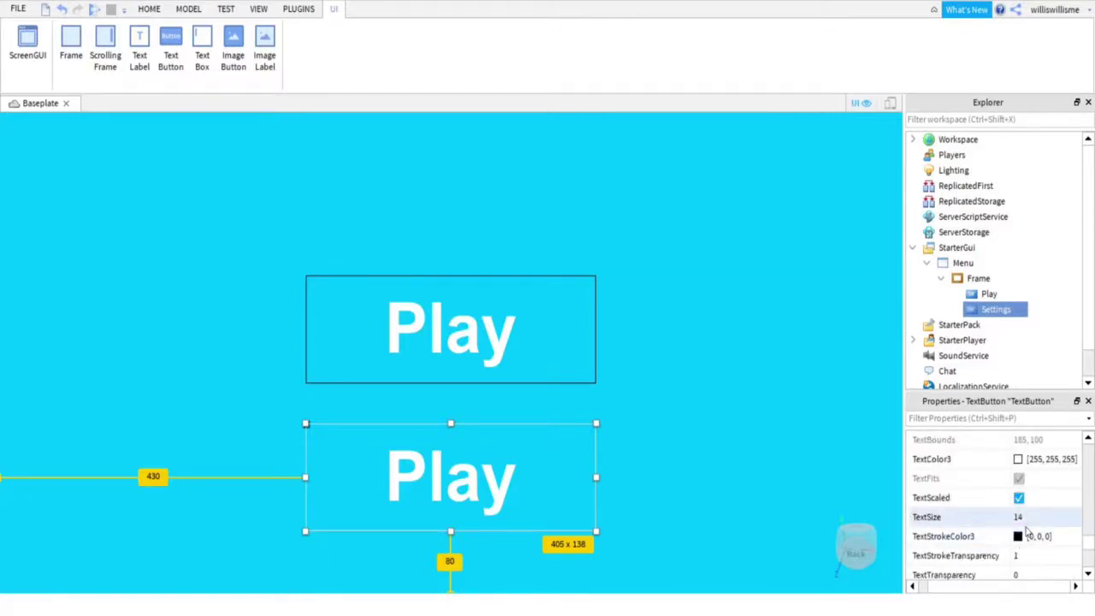
scroll(1026, 532, up, 3)
click(1027, 478)
text(S)
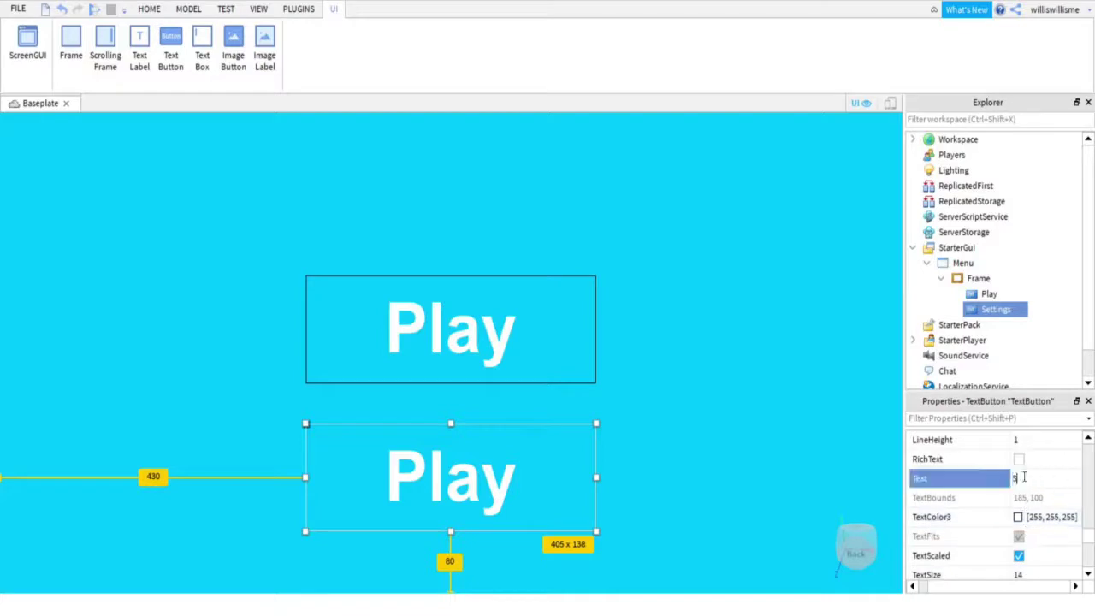
text(ettings]])
key(Return)
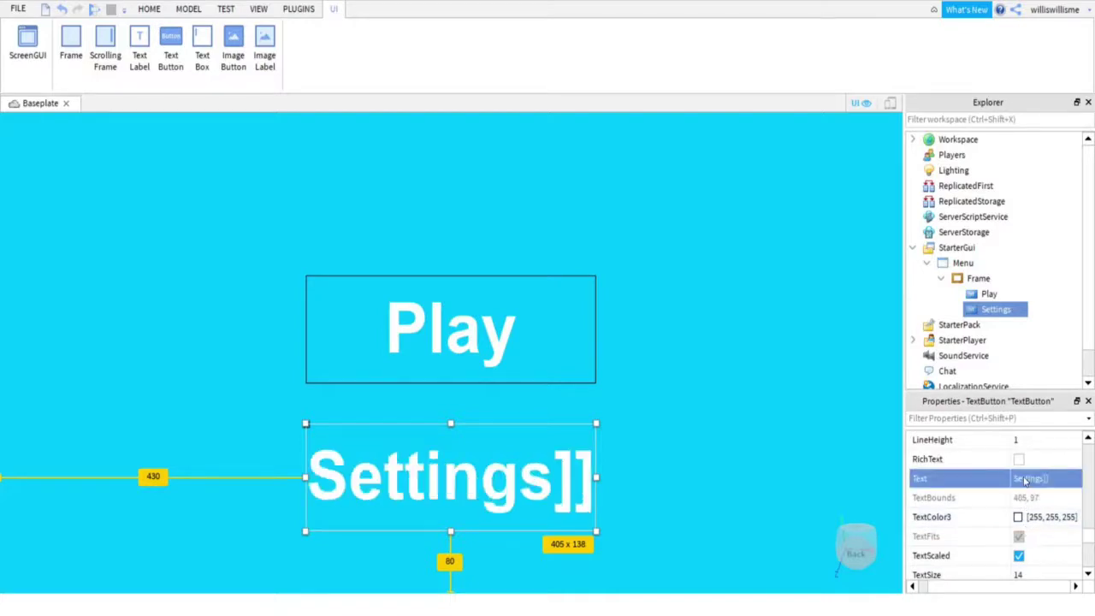
double_click(1065, 482)
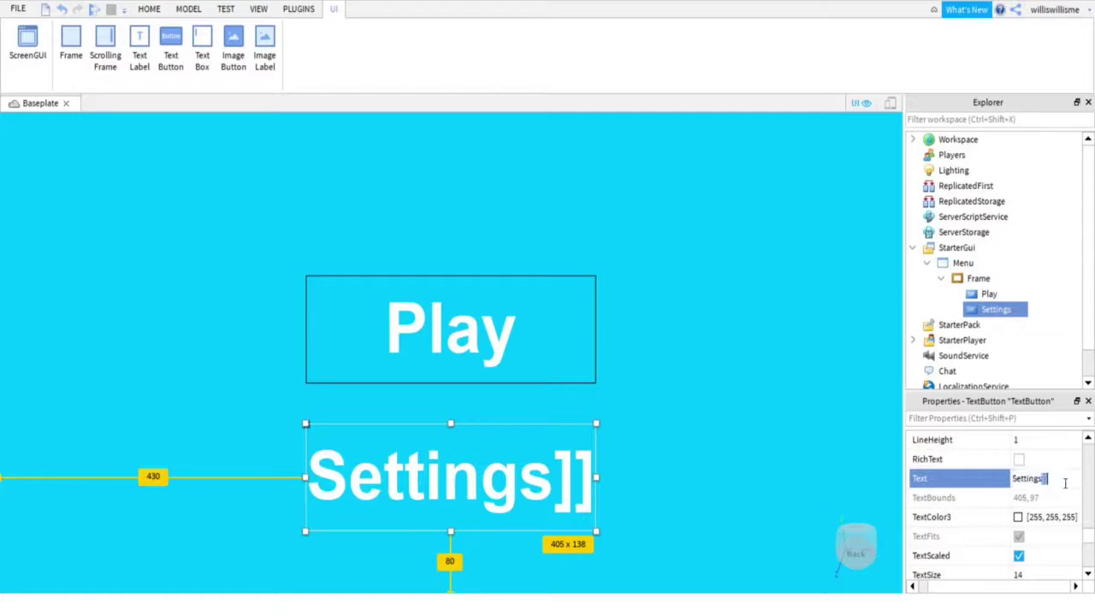
key(BackSpace)
key(Return)
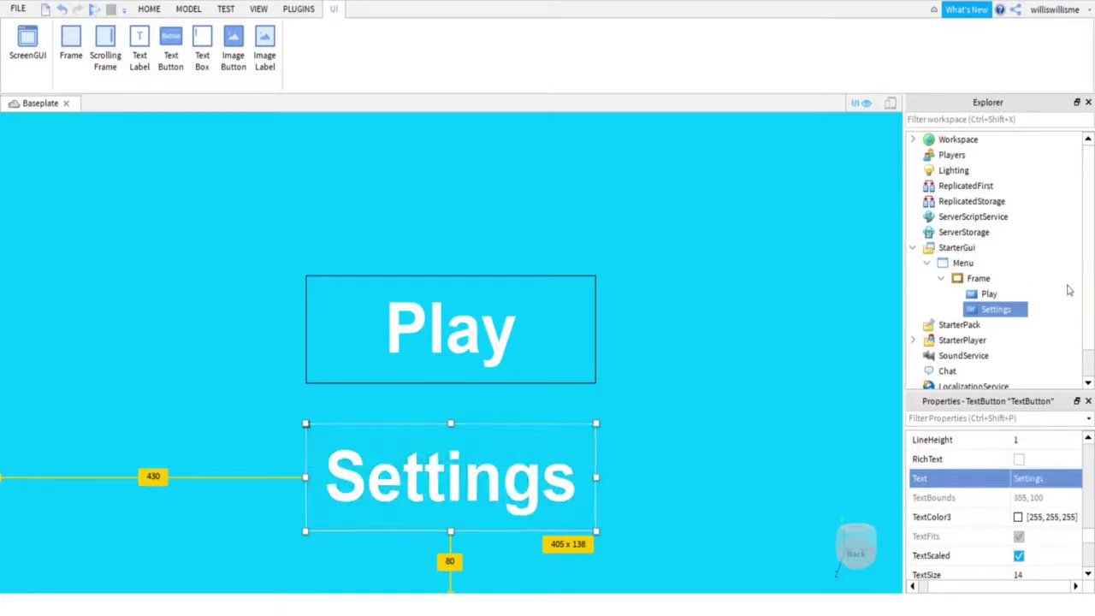
click(685, 373)
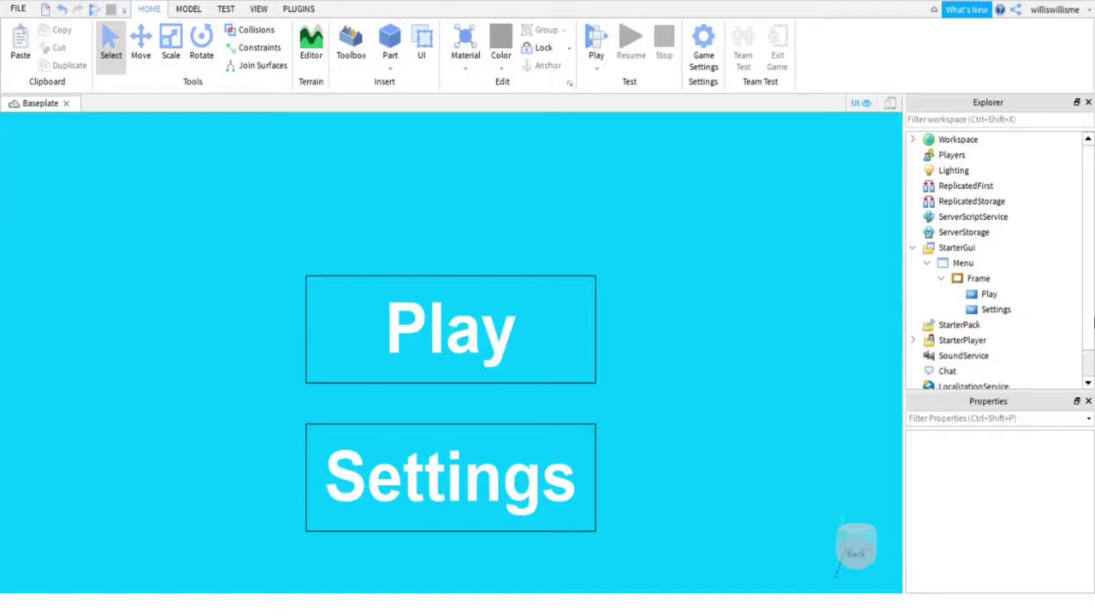
Add a TextLabel to the Frame and stretch it across the top centre.
click(1014, 279)
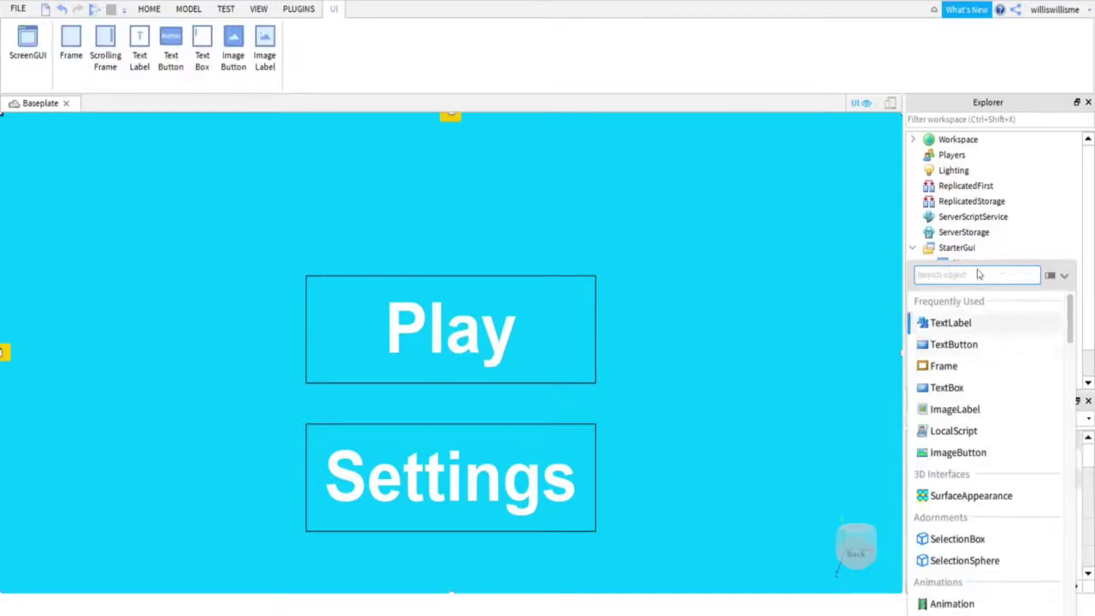
scroll(1011, 398, down, 1)
scroll(1011, 398, up, 1)
click(987, 323)
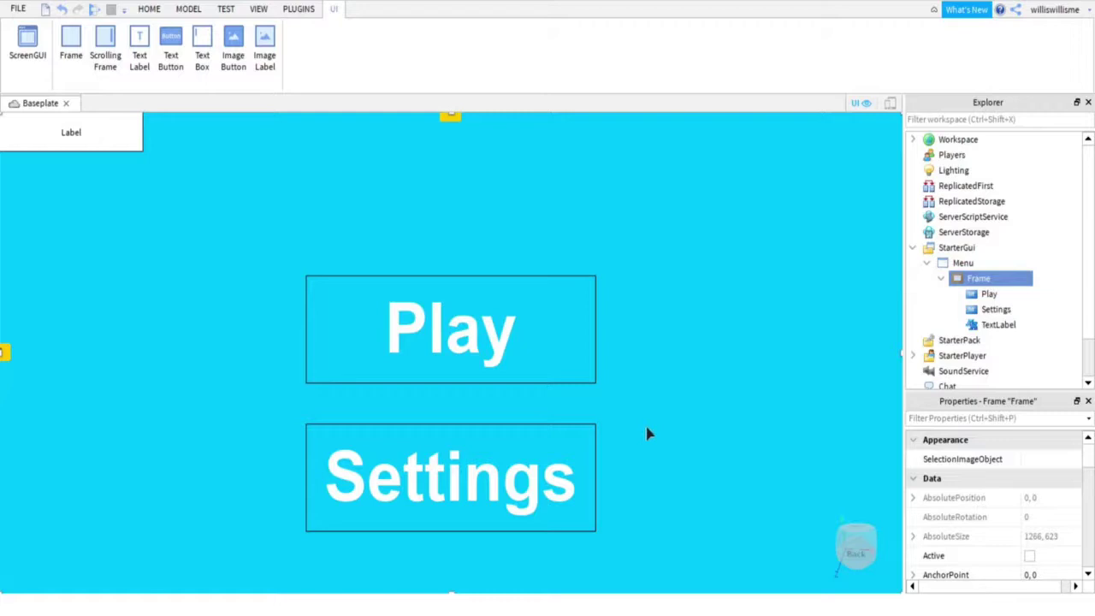
scroll(958, 564, down, 8)
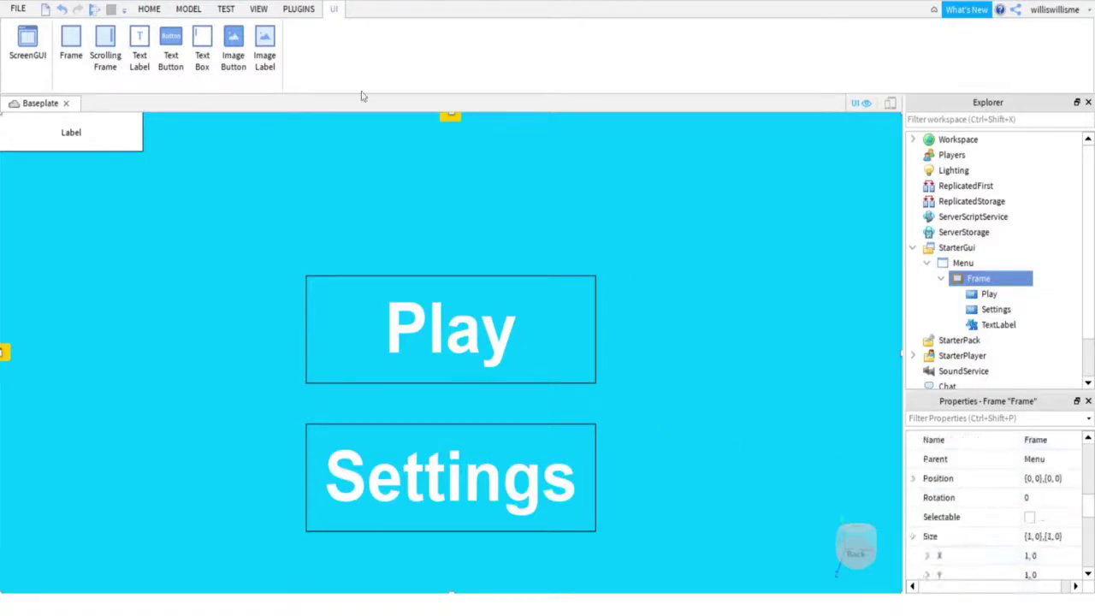
click(1040, 555)
click(916, 556)
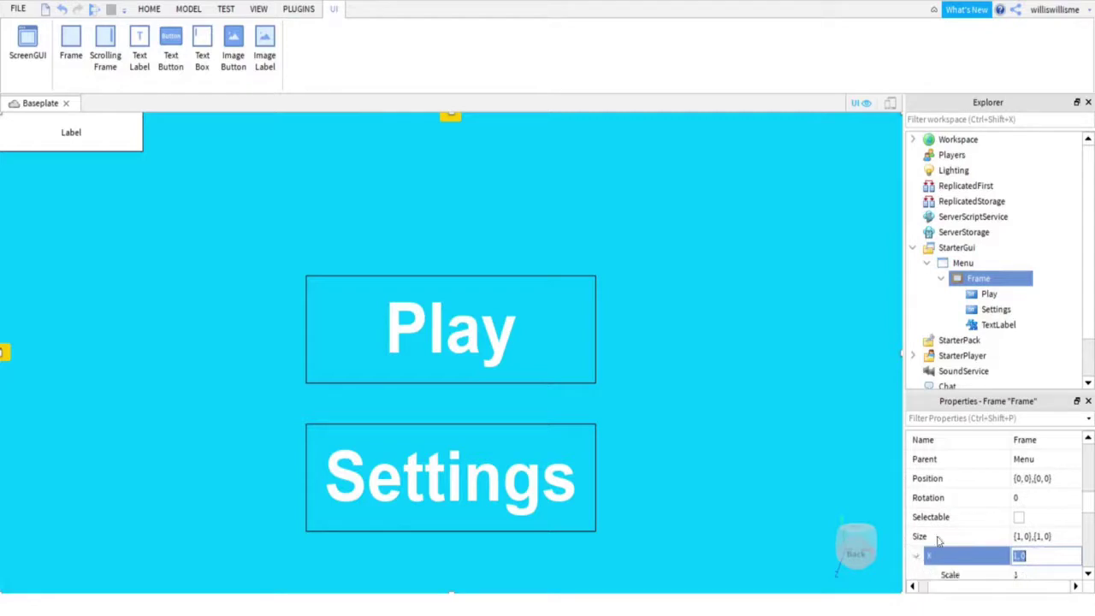
click(984, 325)
mouse_move(452, 178)
mouse_down()
mouse_move(471, 176)
mouse_move(460, 175)
mouse_move(460, 192)
mouse_up()
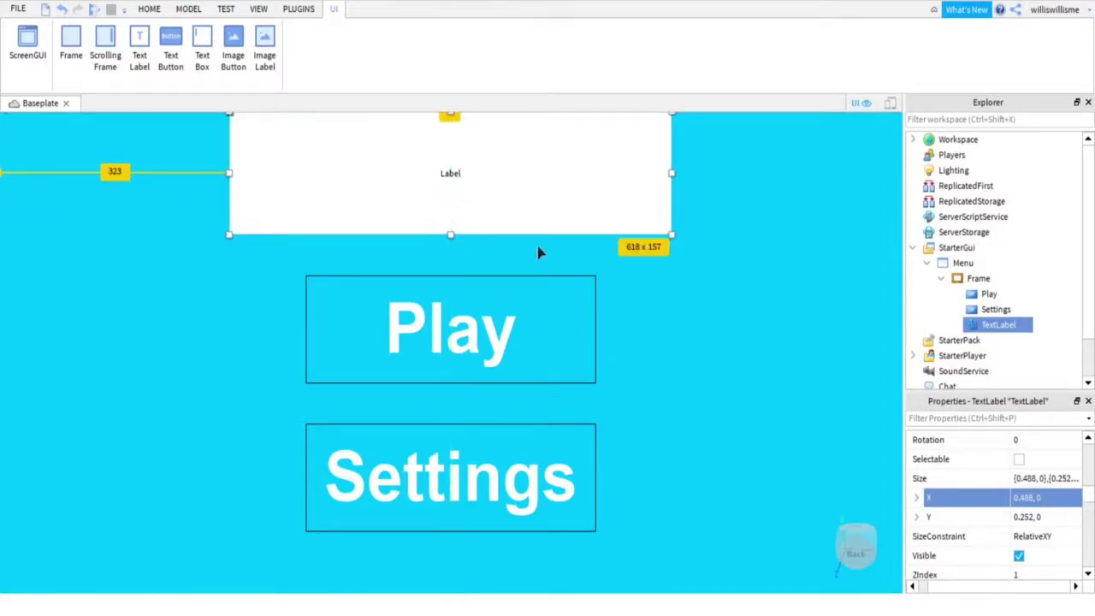
Turn on TextScaled for the label and start editing its text.
scroll(1027, 513, down, 3)
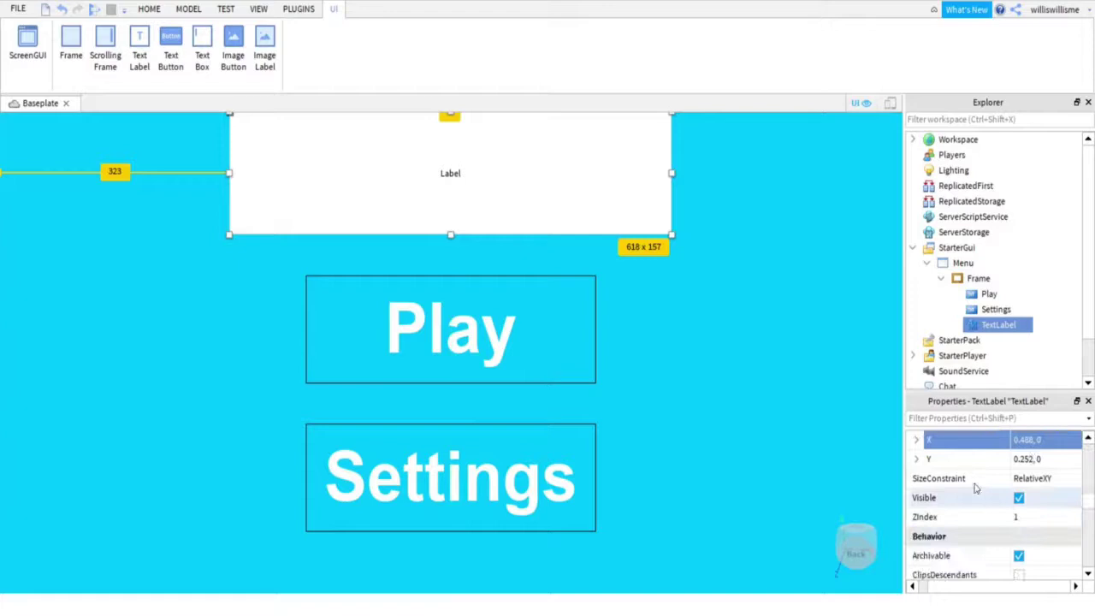
scroll(976, 492, down, 3)
scroll(976, 494, down, 4)
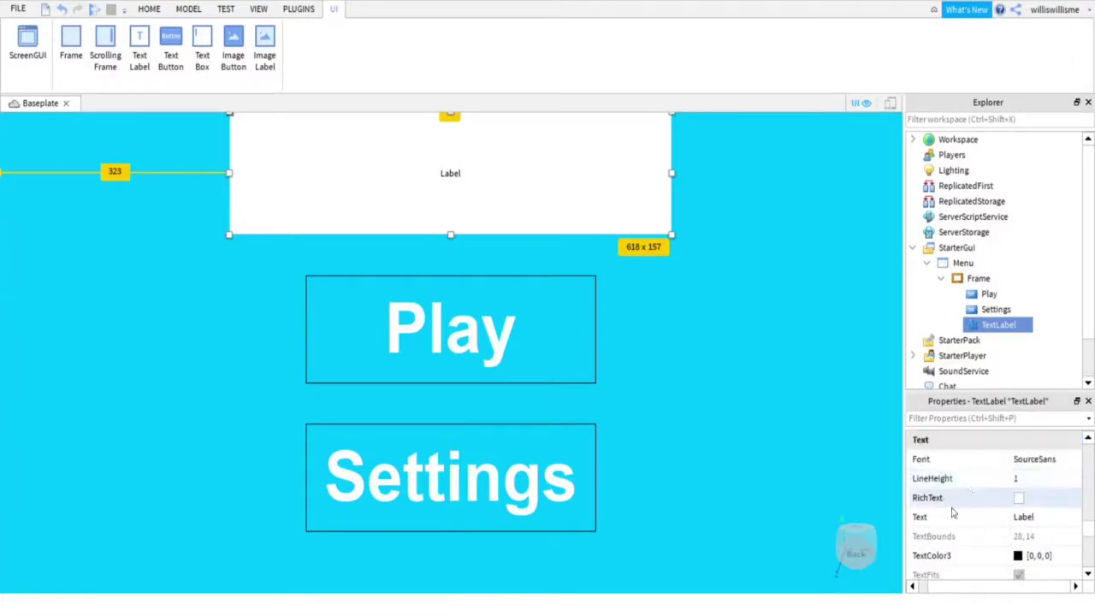
scroll(949, 513, down, 3)
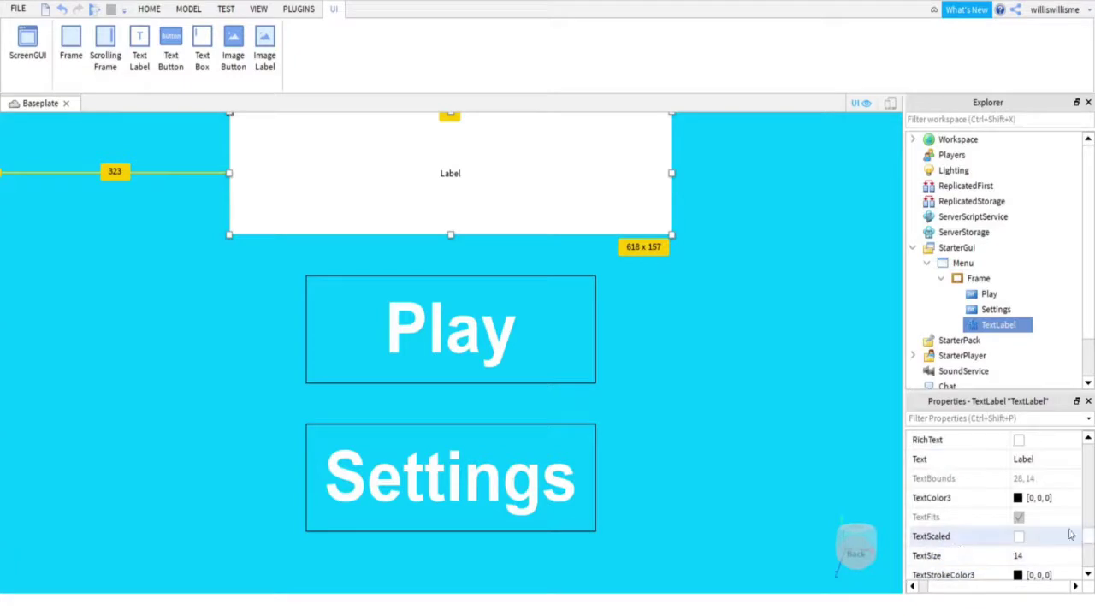
click(1018, 535)
click(1035, 458)
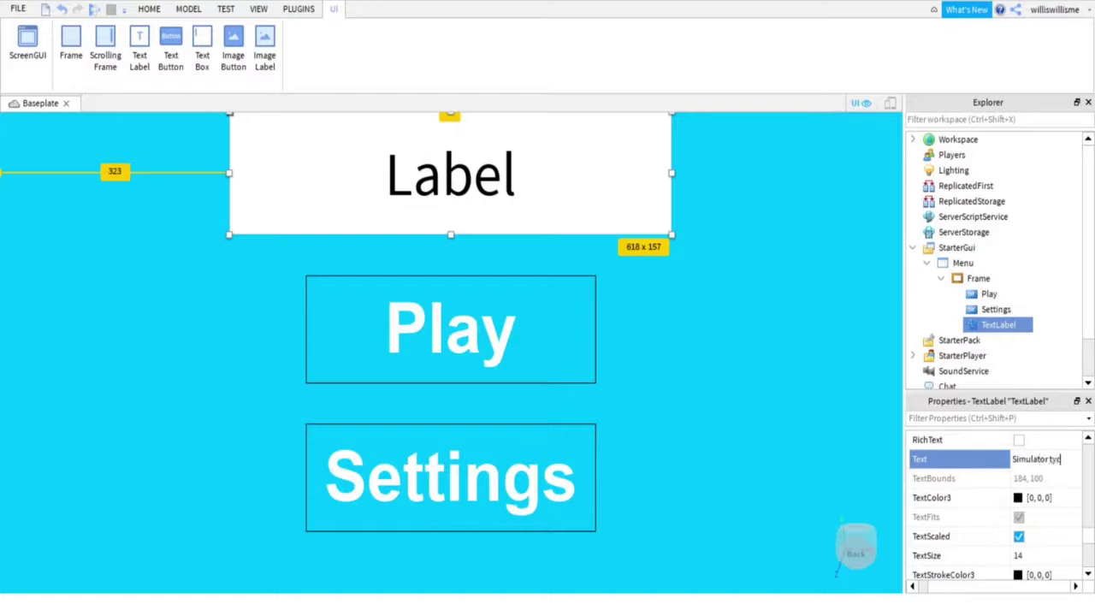
Finish the title text 'Simulator tycoon' and make its text colour white.
text(n)
key(Return)
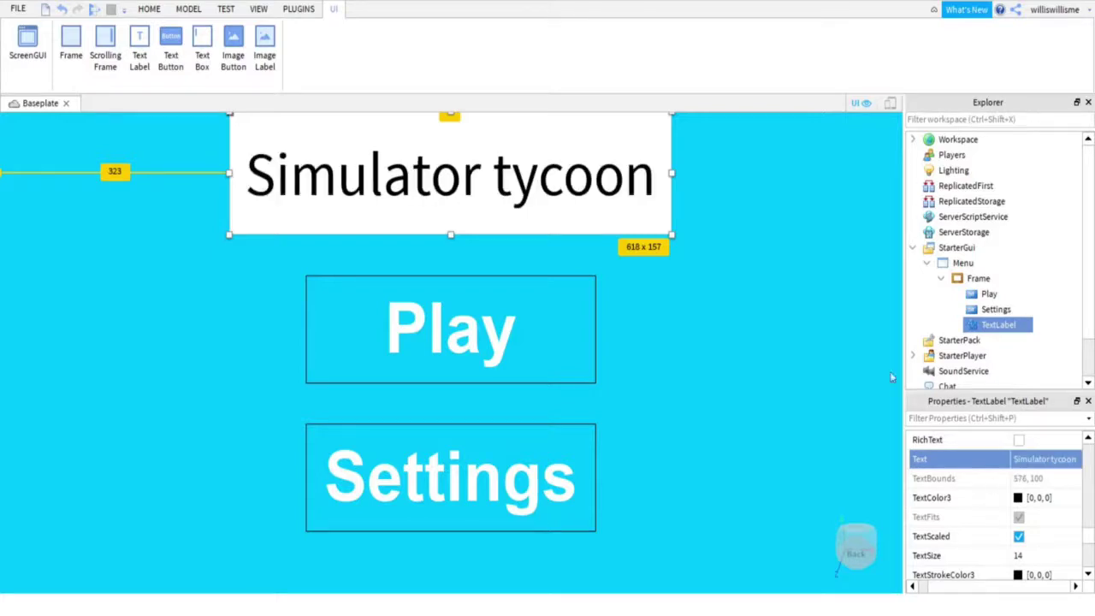
click(1018, 497)
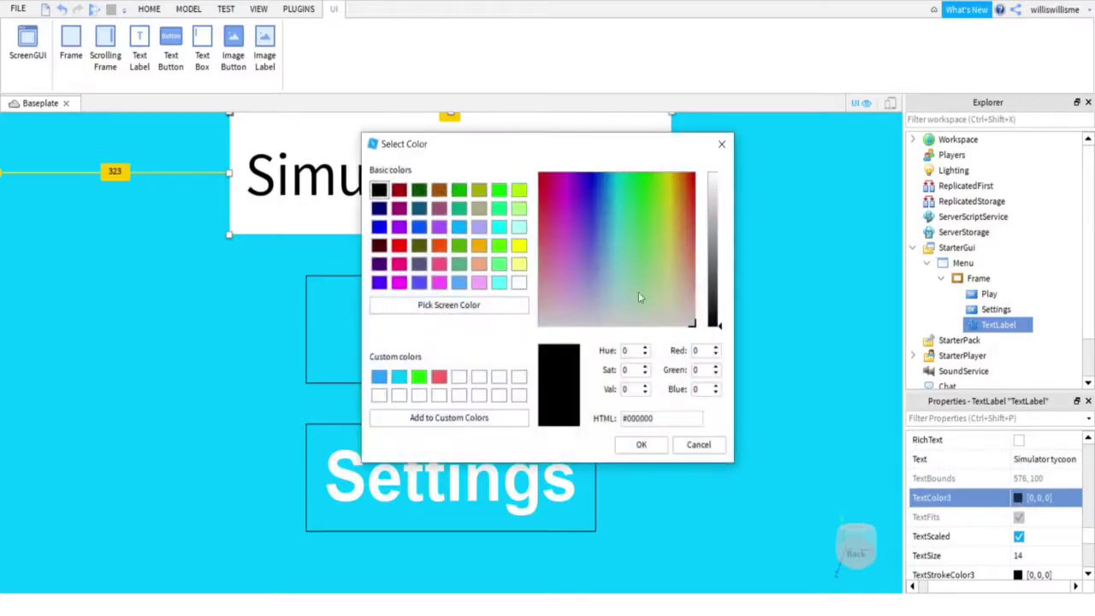
drag(705, 254, 710, 93)
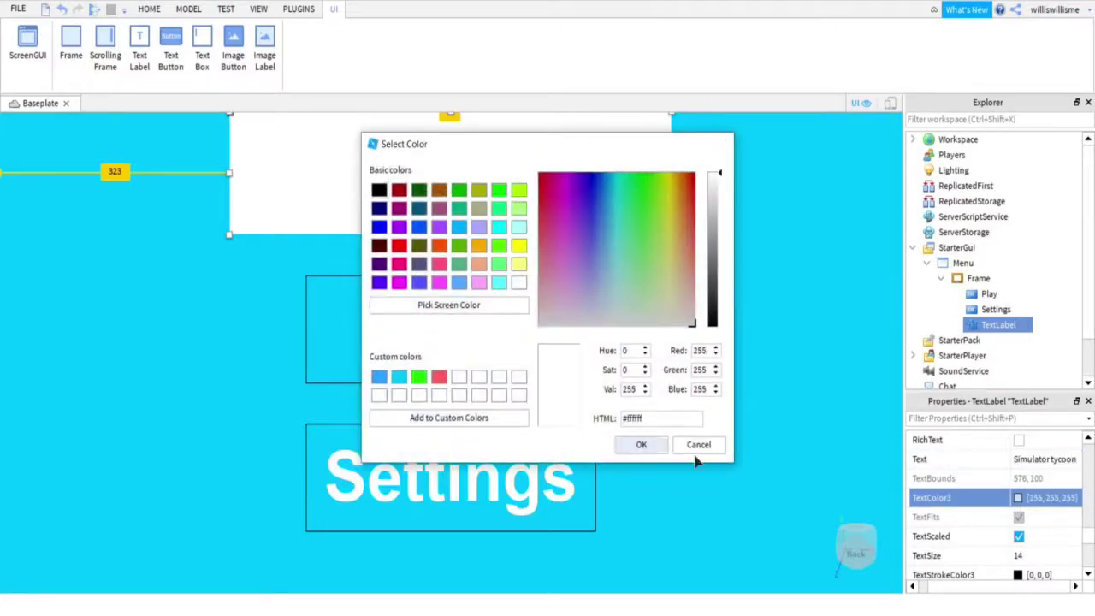
click(640, 444)
Set the title font to ArialBold.
scroll(972, 514, up, 1)
click(958, 458)
click(1043, 458)
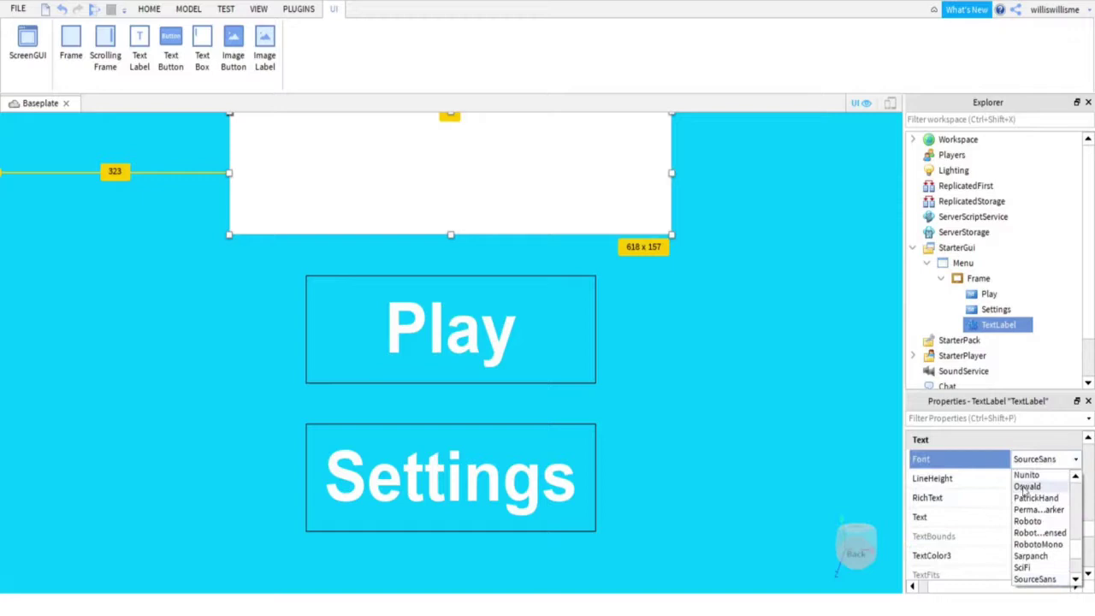
scroll(1034, 493, up, 5)
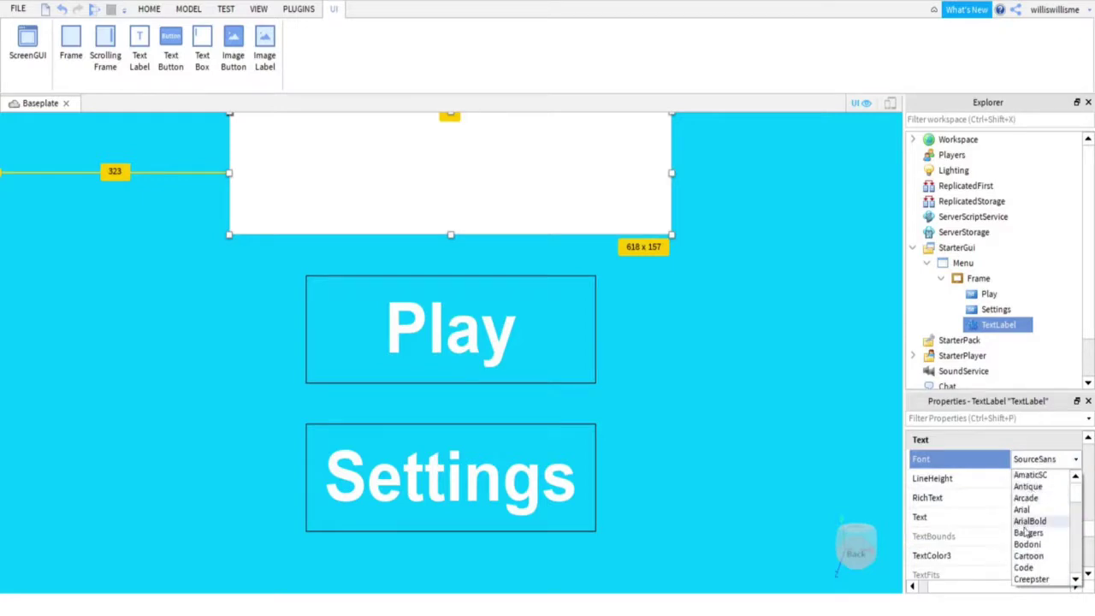
click(1028, 521)
scroll(1028, 528, down, 3)
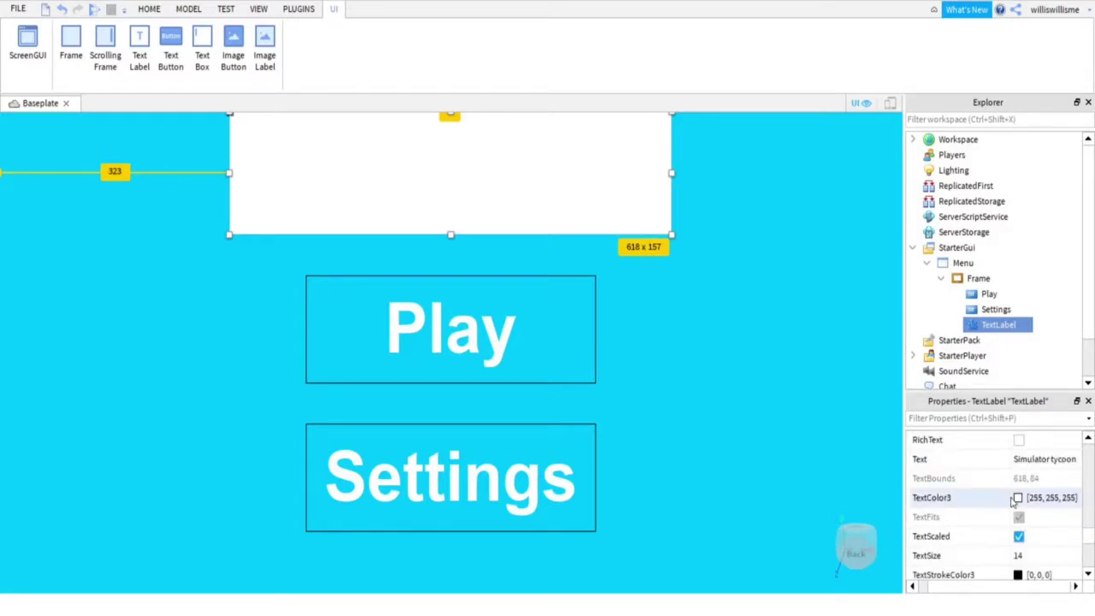
scroll(1015, 520, up, 15)
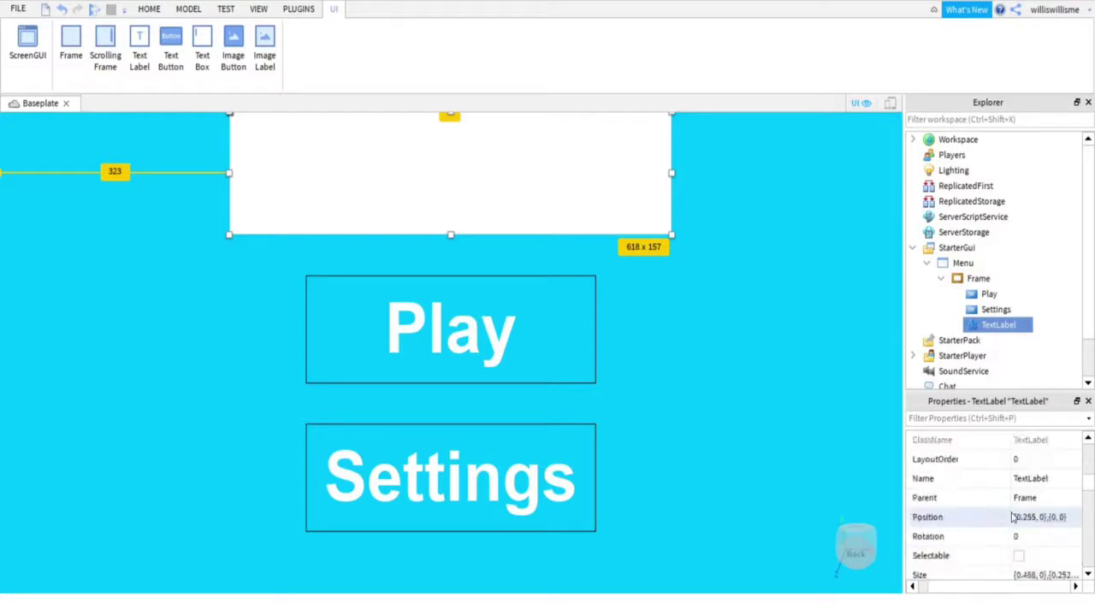
scroll(1015, 522, down, 5)
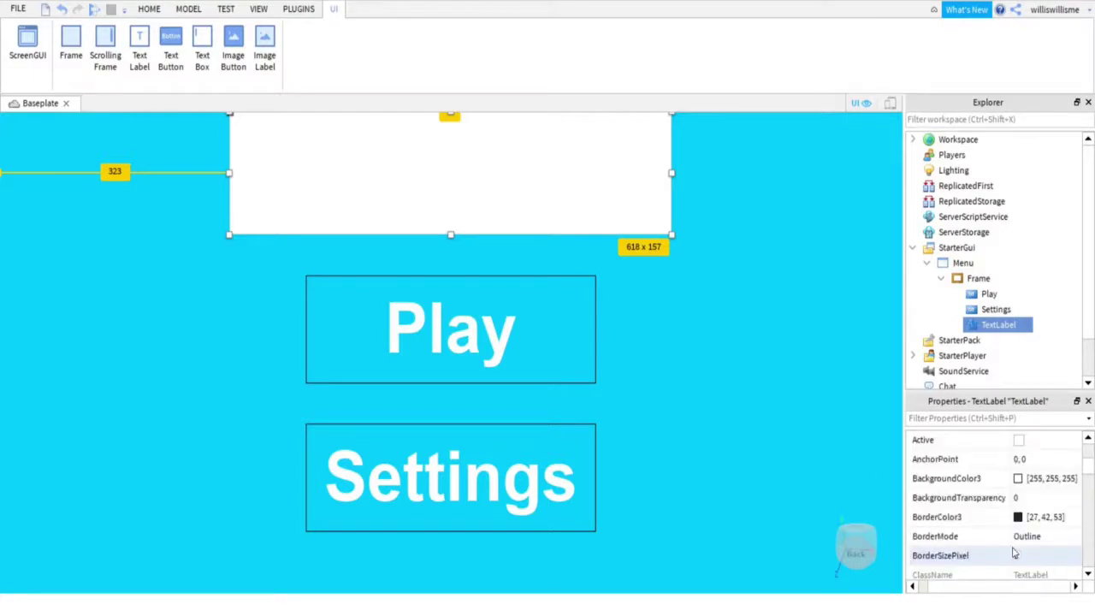
Make the label background fully transparent with BackgroundTransparency 1.
click(1017, 480)
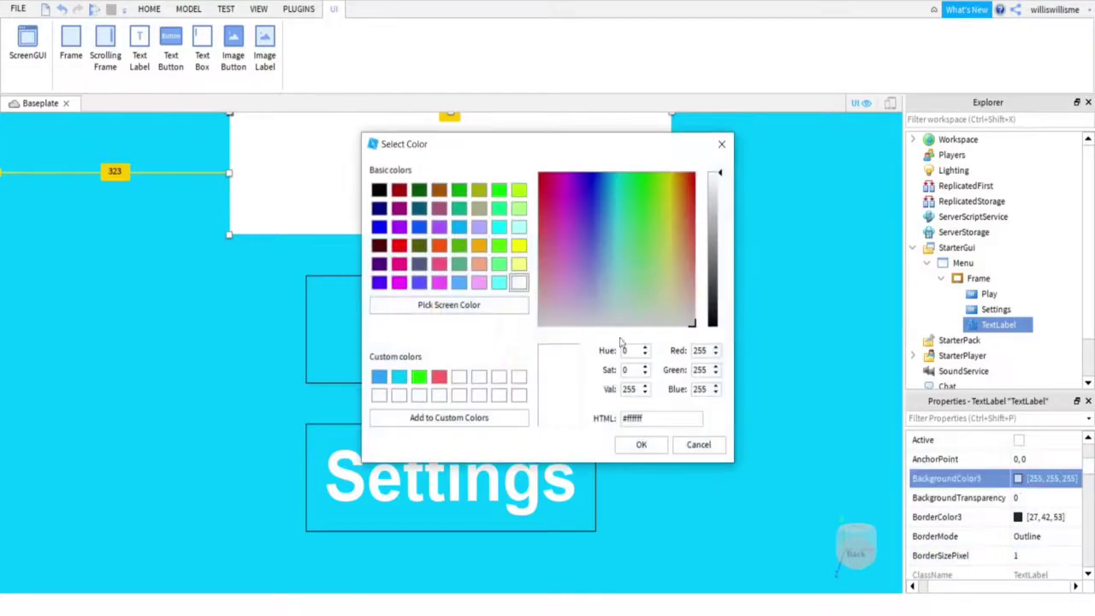
click(720, 146)
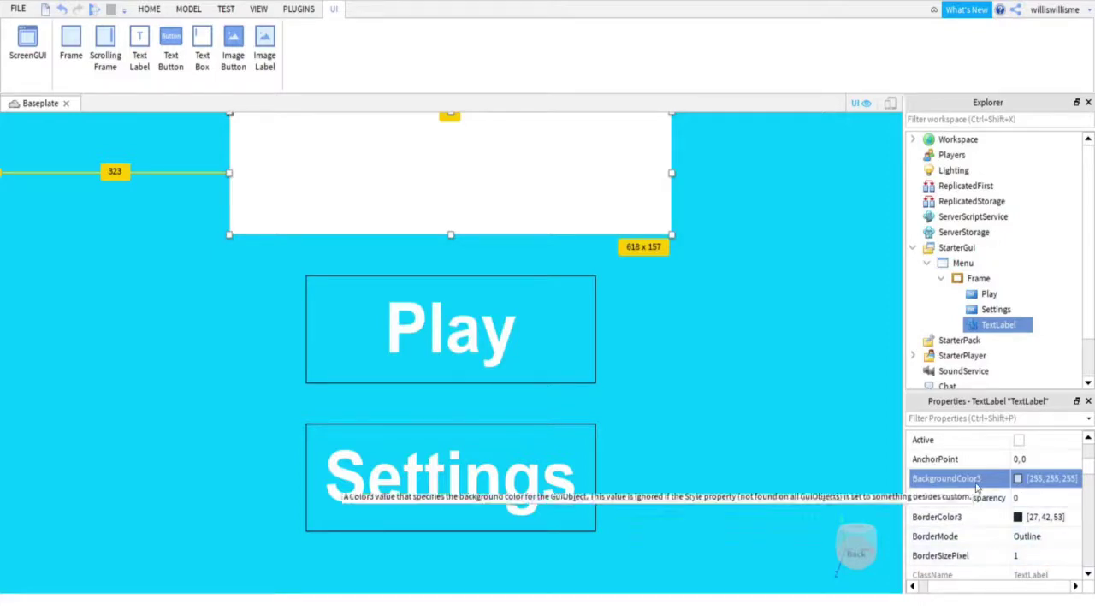
scroll(979, 497, down, 1)
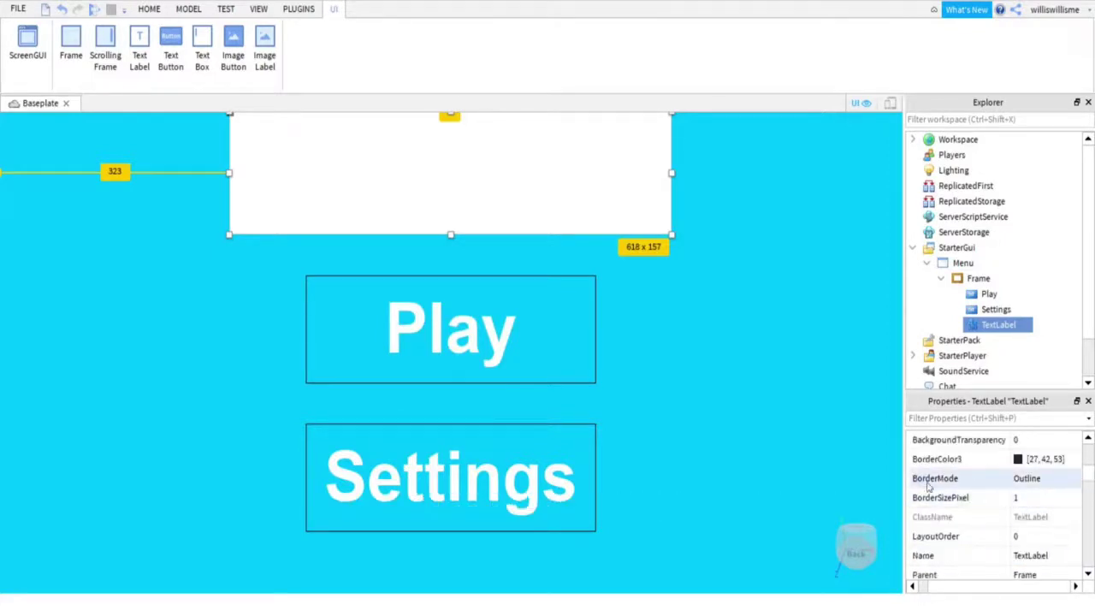
scroll(997, 549, up, 1)
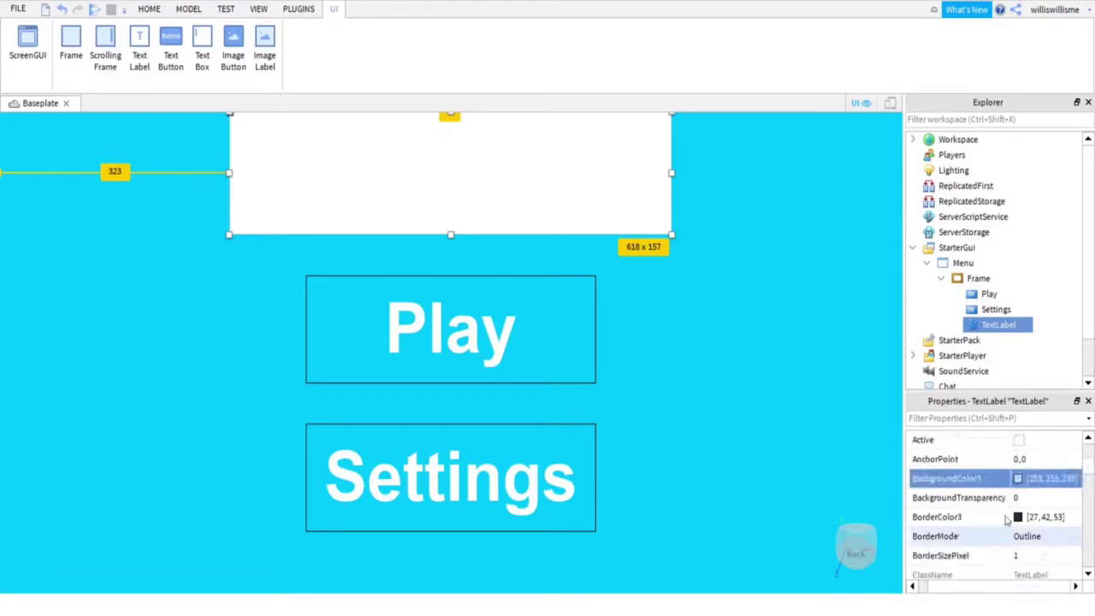
click(1031, 497)
text(1)
key(Return)
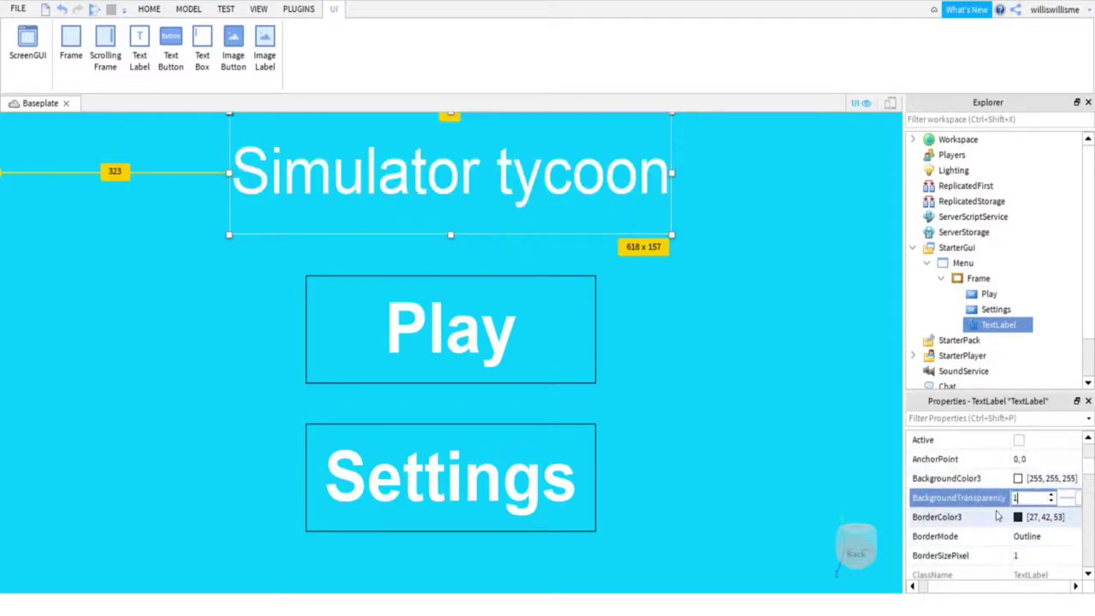
Reapply ArialBold as the title font from the Font dropdown.
scroll(997, 498, down, 7)
click(1044, 517)
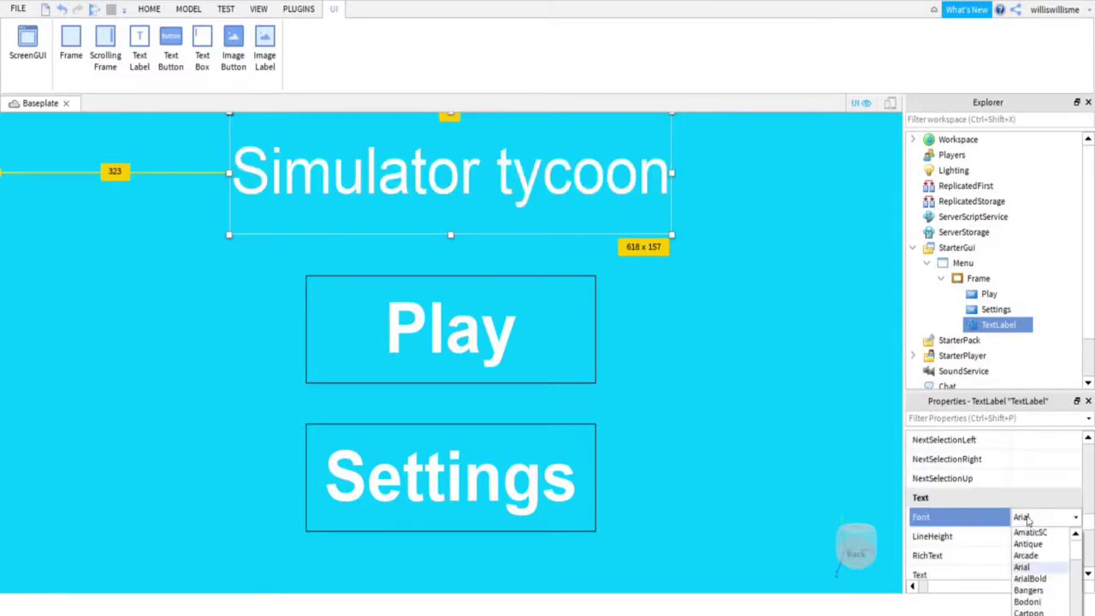
click(1040, 569)
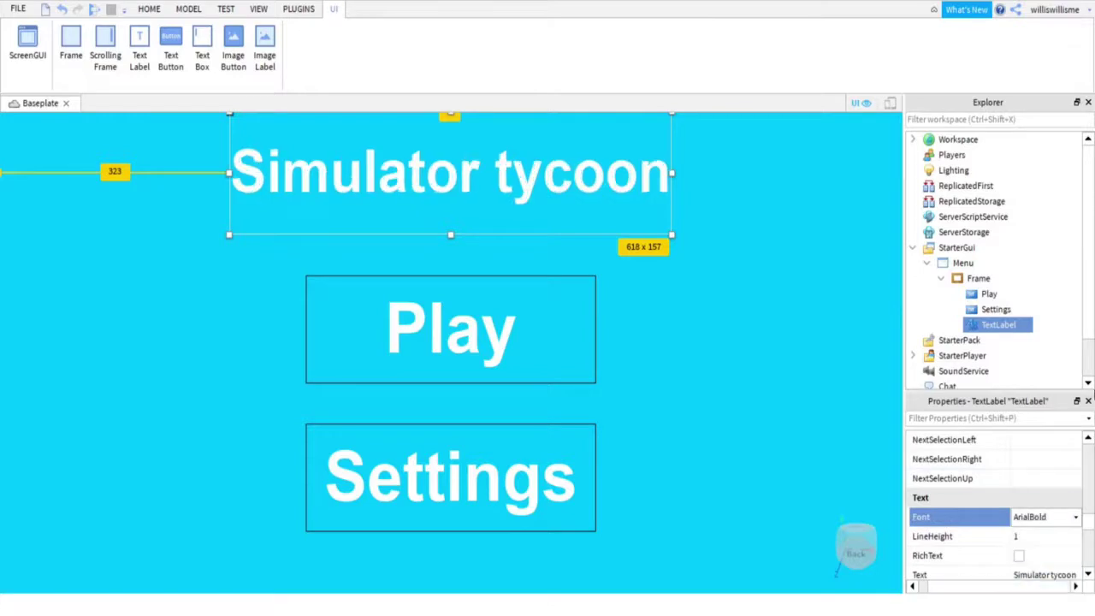
Raise the title toward the top edge, then play-test the menu and stop.
drag(399, 176, 401, 148)
click(149, 9)
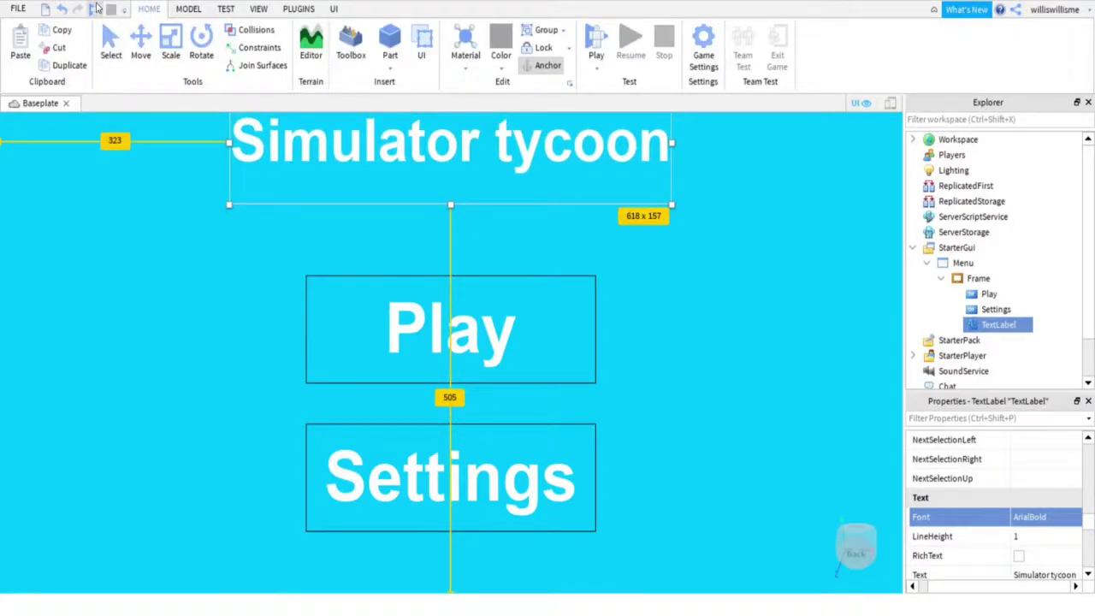
click(95, 10)
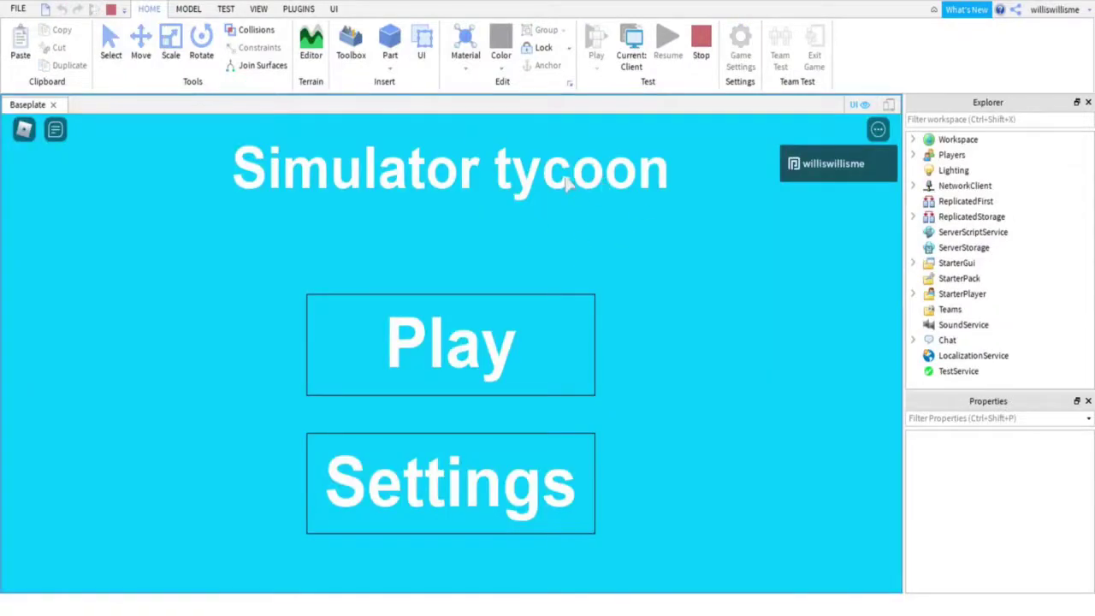
click(700, 43)
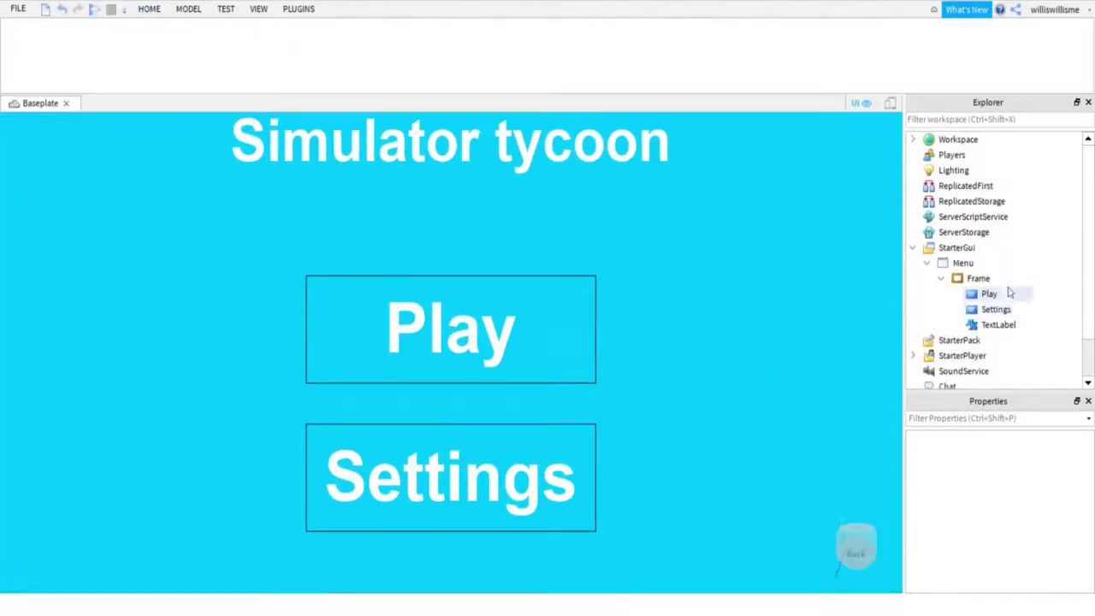
Add a Script under the Play button with a click handler that hides the menu frame.
click(1024, 293)
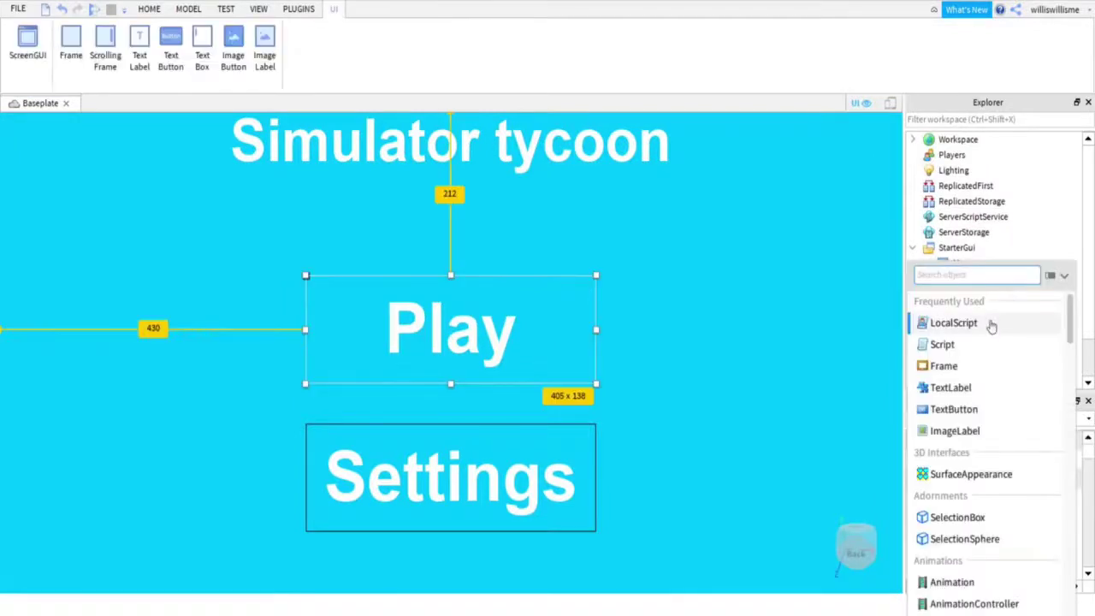
click(958, 349)
key(ctrl+a)
key(BackSpace)
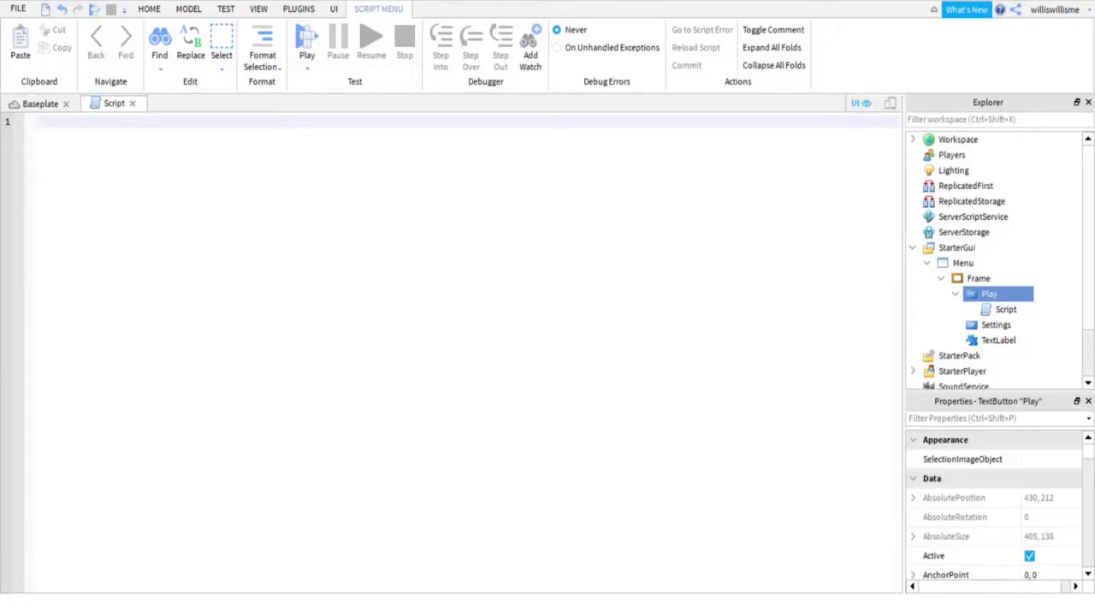
text(script.Parent.MouseButton1Click:Connect(function() 	script.Parent.Parent.Visible = false end))
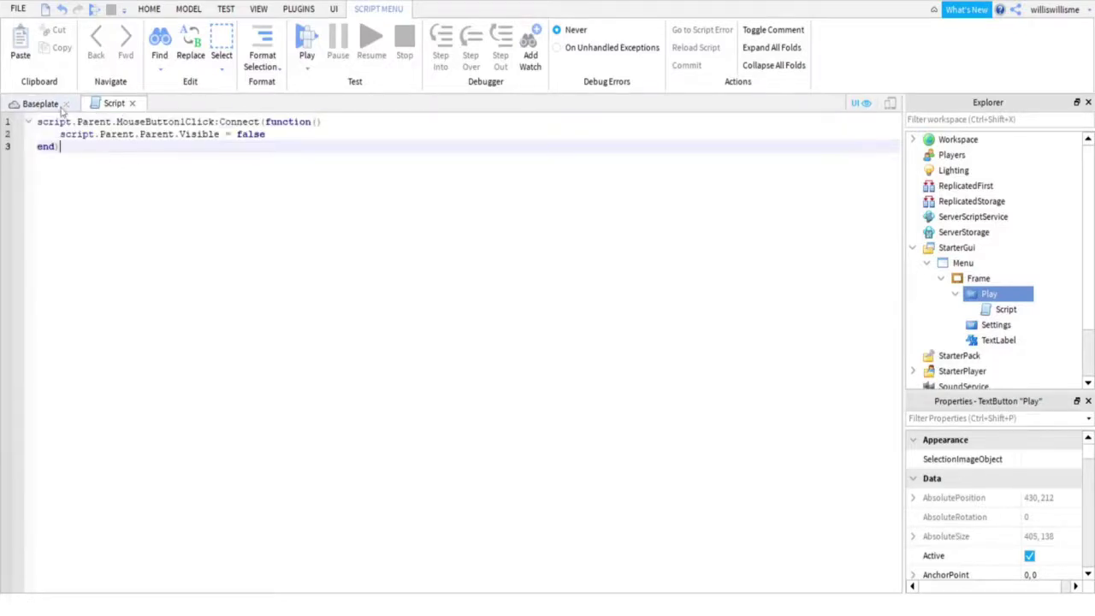
Insert a new Script under the Settings button.
click(40, 104)
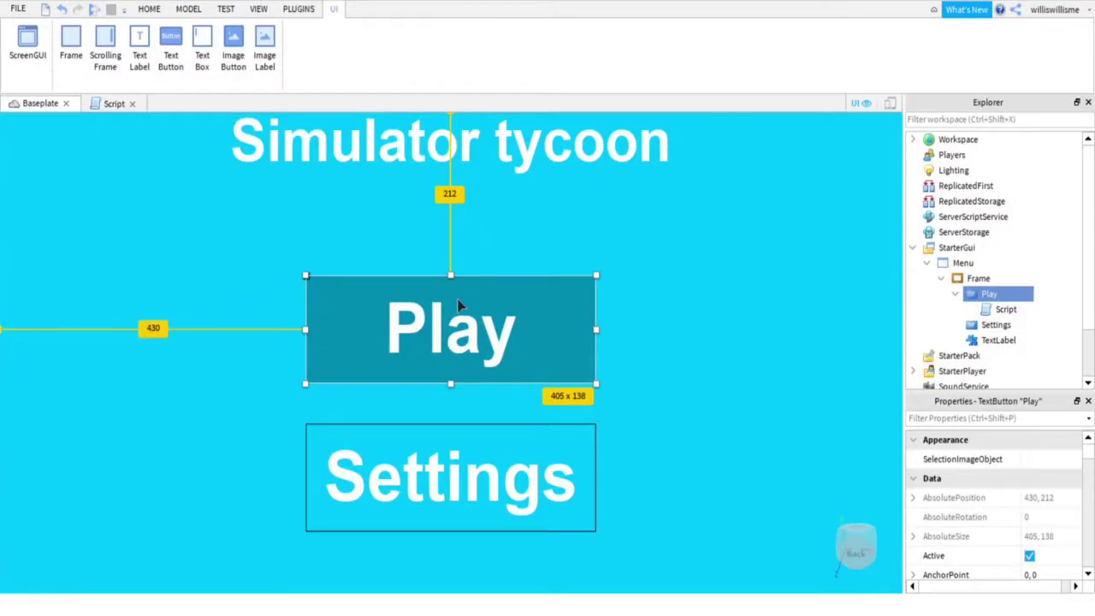
click(1021, 326)
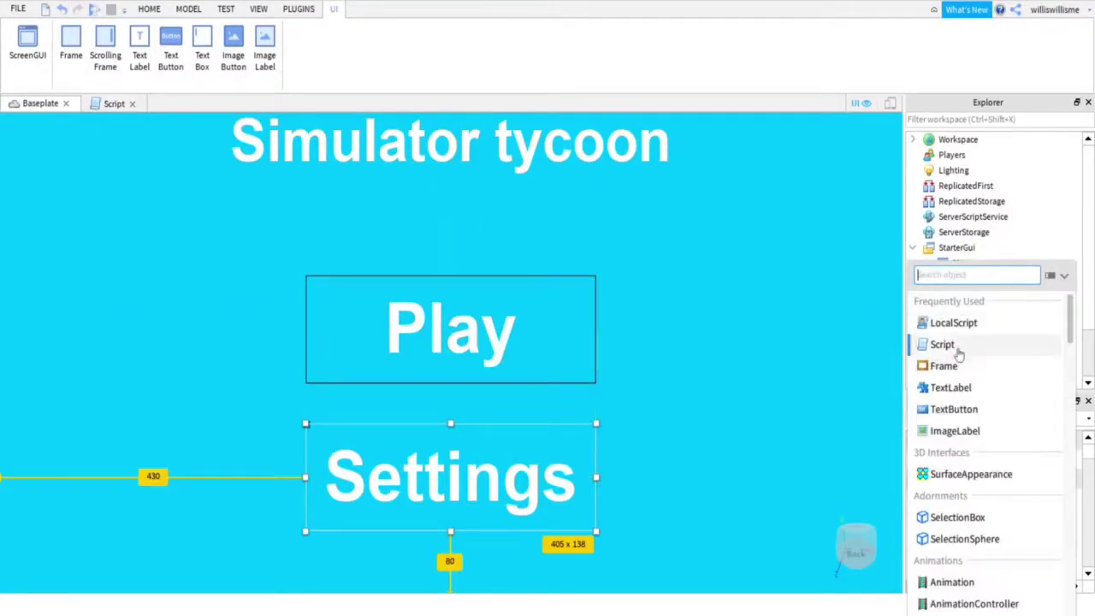
click(946, 347)
Replace the Settings script's code with a click handler setting Parent.Parent.SettingsFrame.Visible = true.
key(ctrl+a)
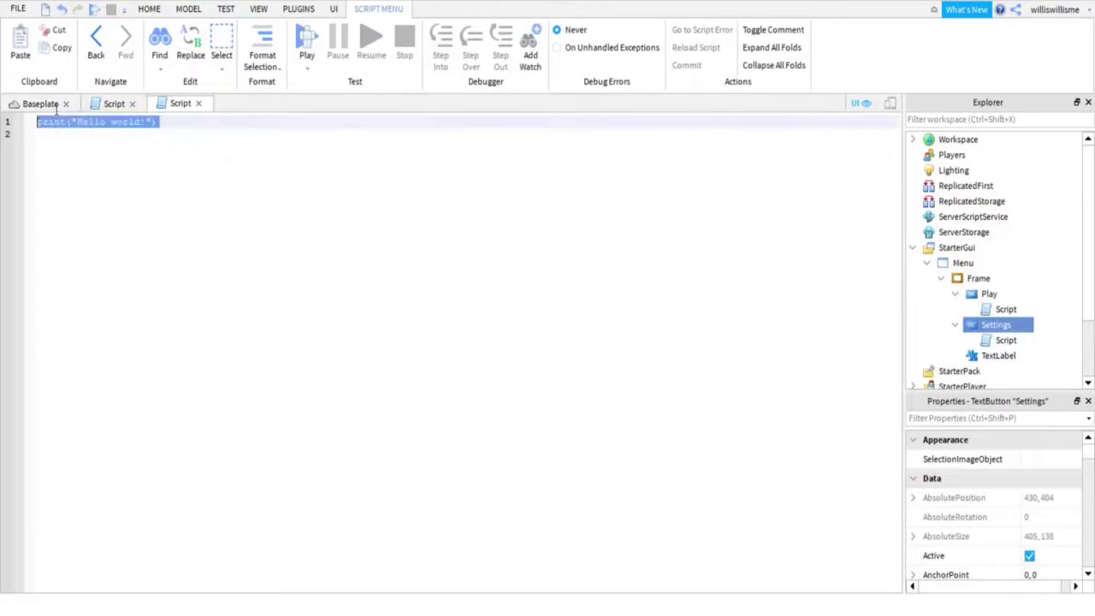
text(script.Parent.MouseButton1Click:Connect(function() 	script.Parent.Parent.SettingsFrame.Visible = true end))
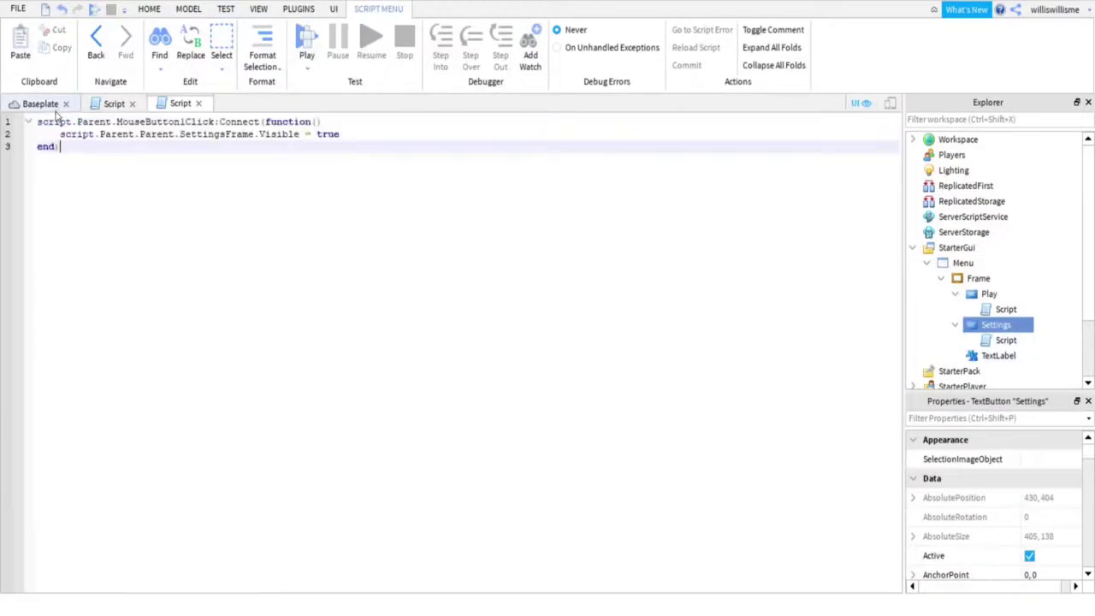
Insert a child Frame under the menu Frame to serve as SettingsFrame.
click(1006, 282)
click(999, 278)
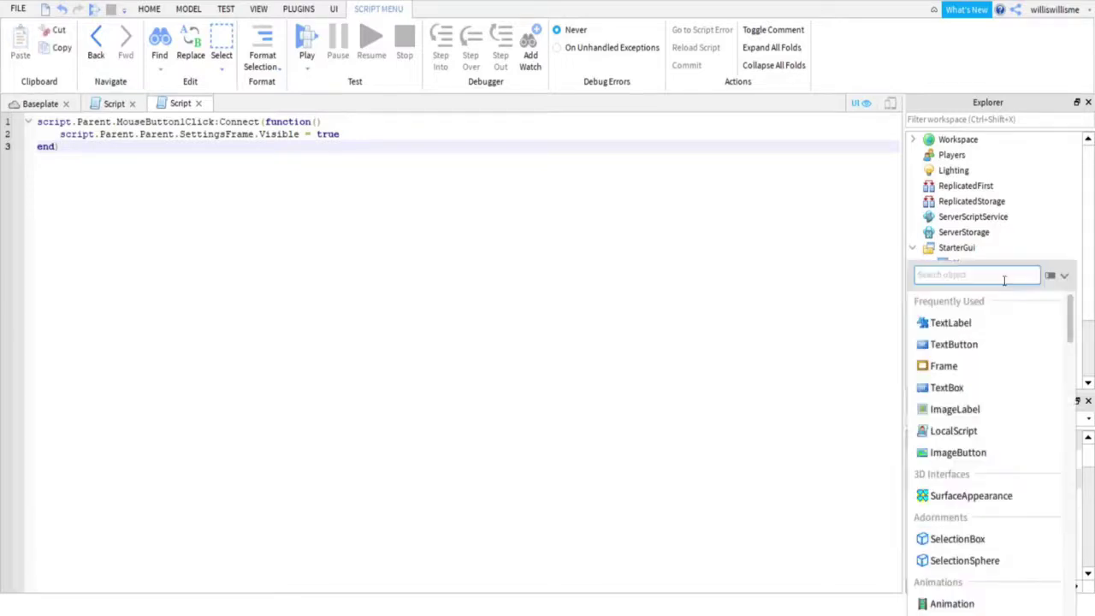
click(941, 364)
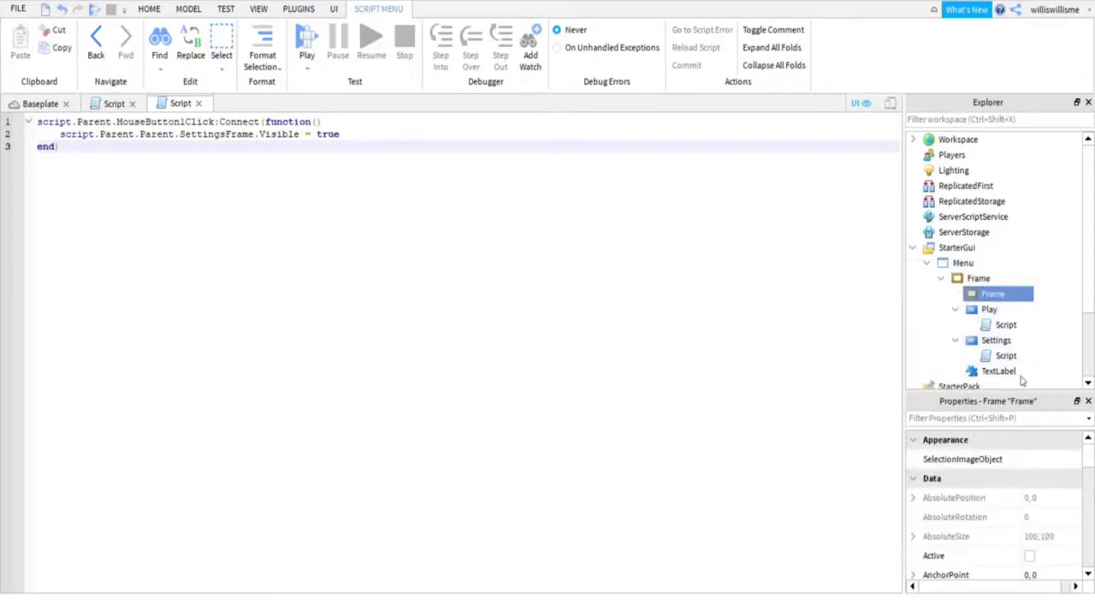
click(1011, 295)
scroll(1038, 524, down, 5)
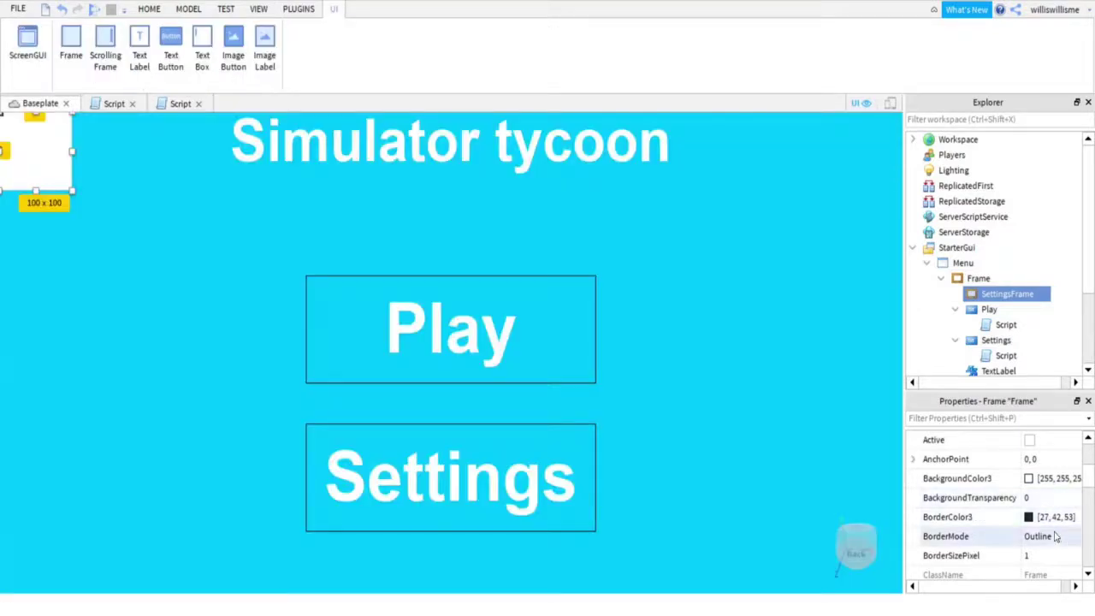
scroll(1055, 536, down, 3)
scroll(1051, 530, down, 1)
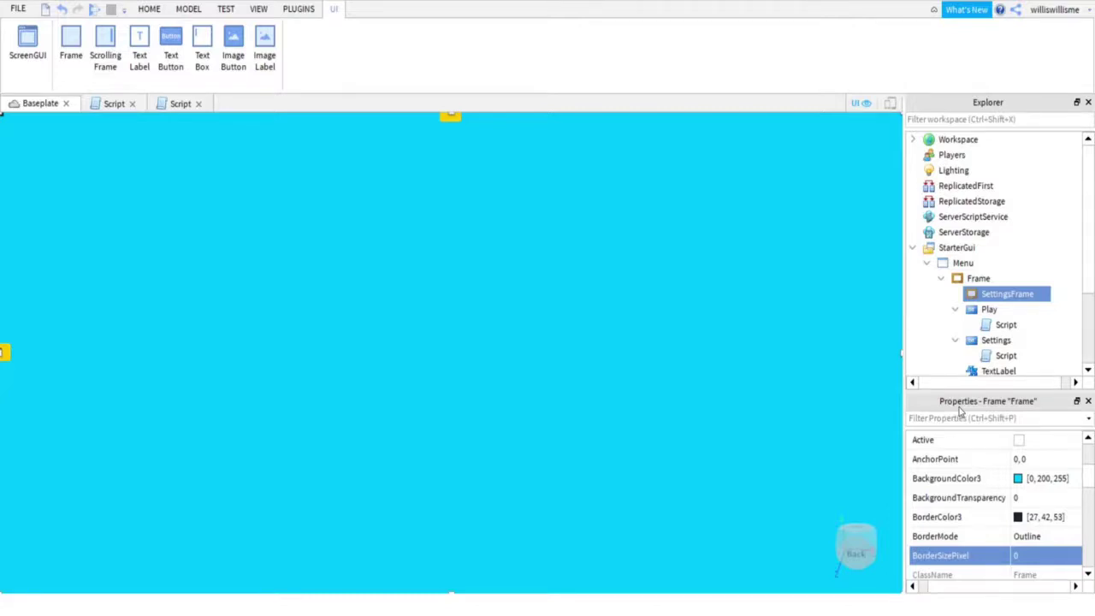
Insert a TextButton into SettingsFrame.
click(1042, 293)
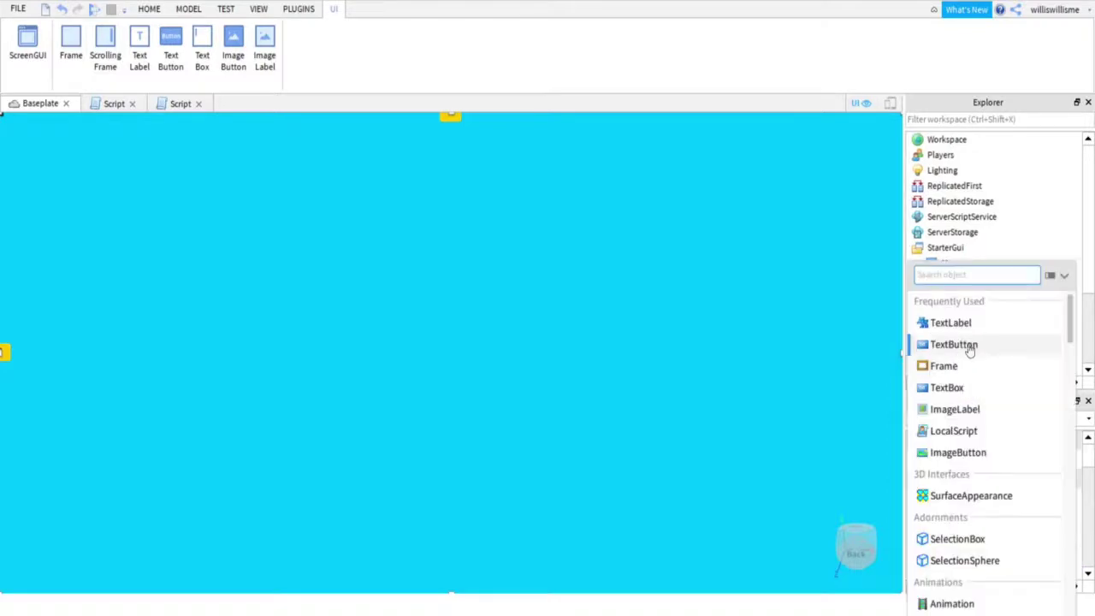
click(965, 344)
scroll(1026, 513, down, 3)
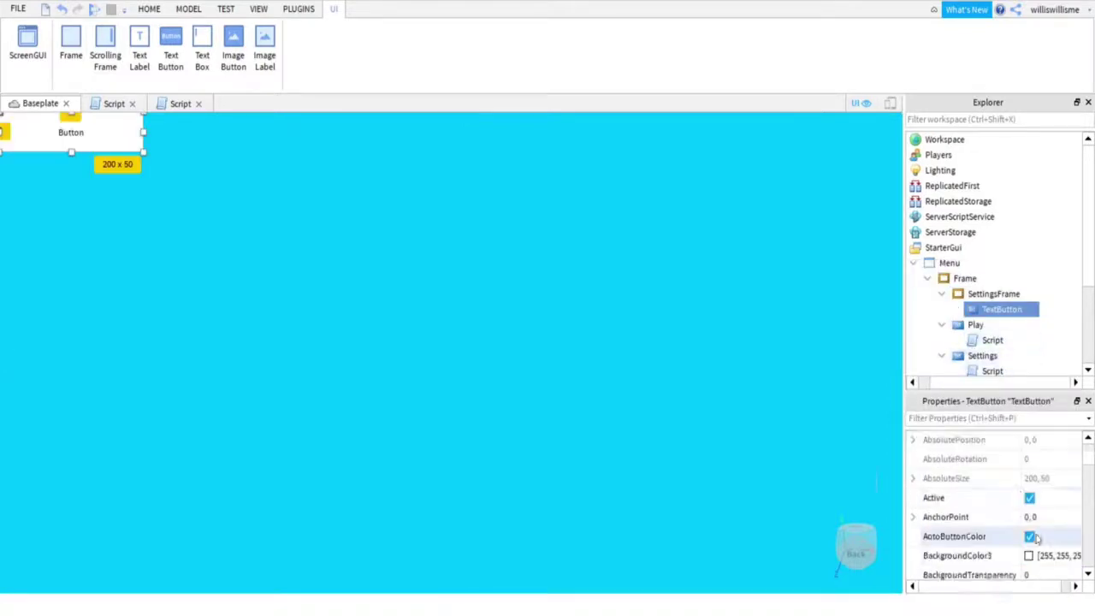
scroll(1052, 516, down, 2)
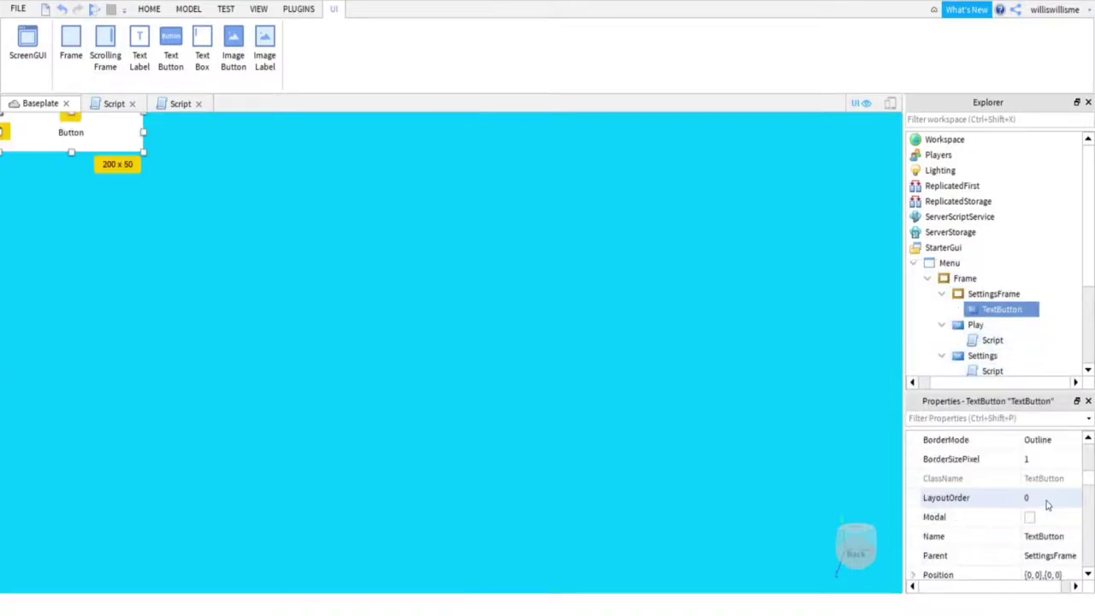
scroll(1048, 500, down, 1)
Adjust the button's Position, set its Size X to 0, and label it X.
click(1045, 517)
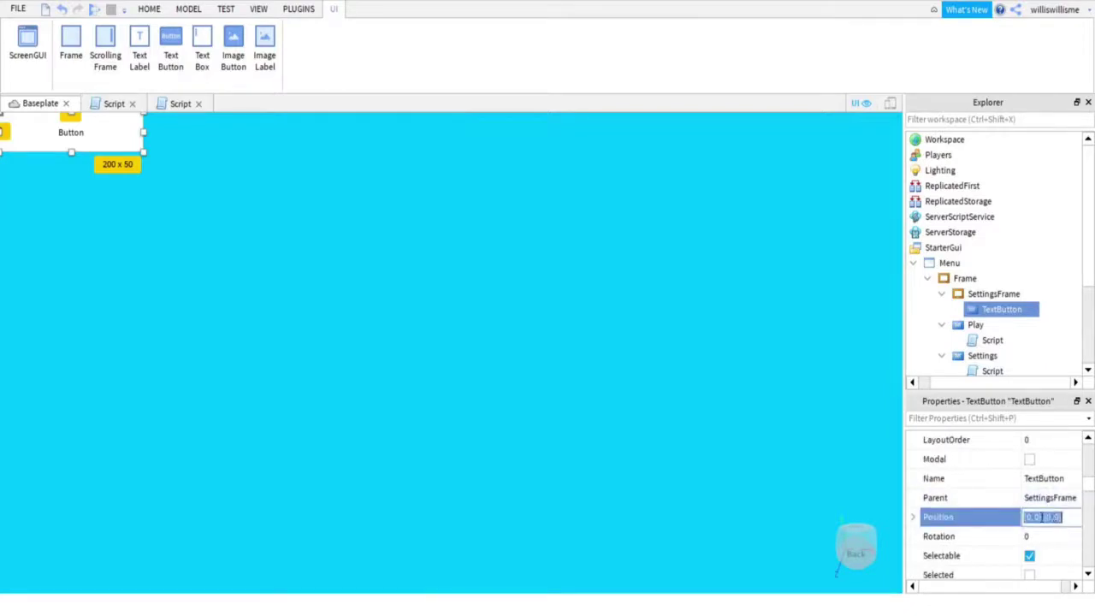
scroll(1044, 517, down, 3)
double_click(1065, 556)
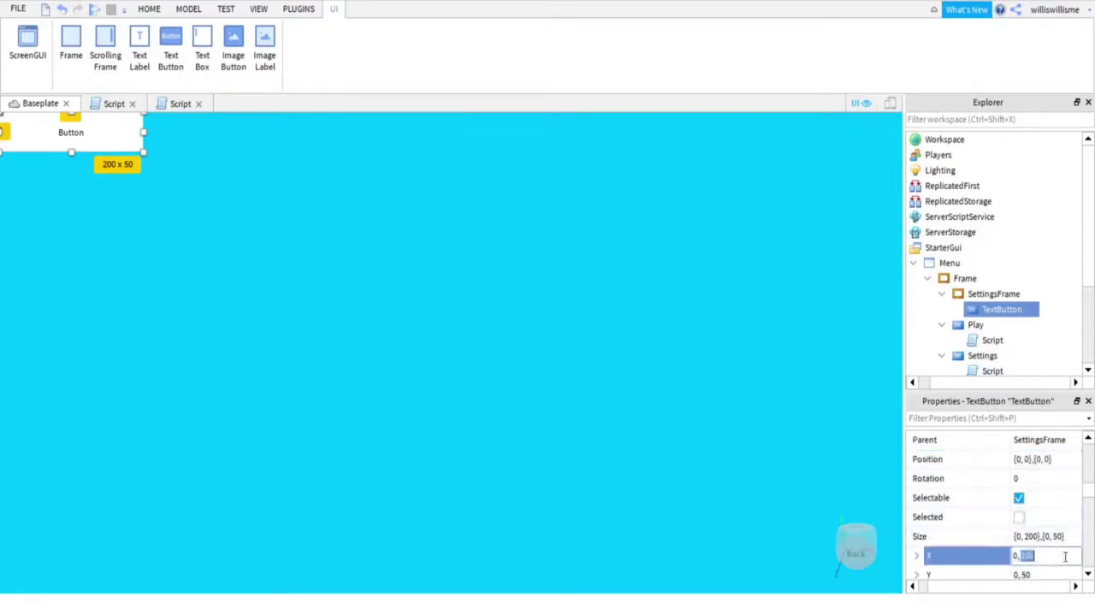
text(0)
key(Return)
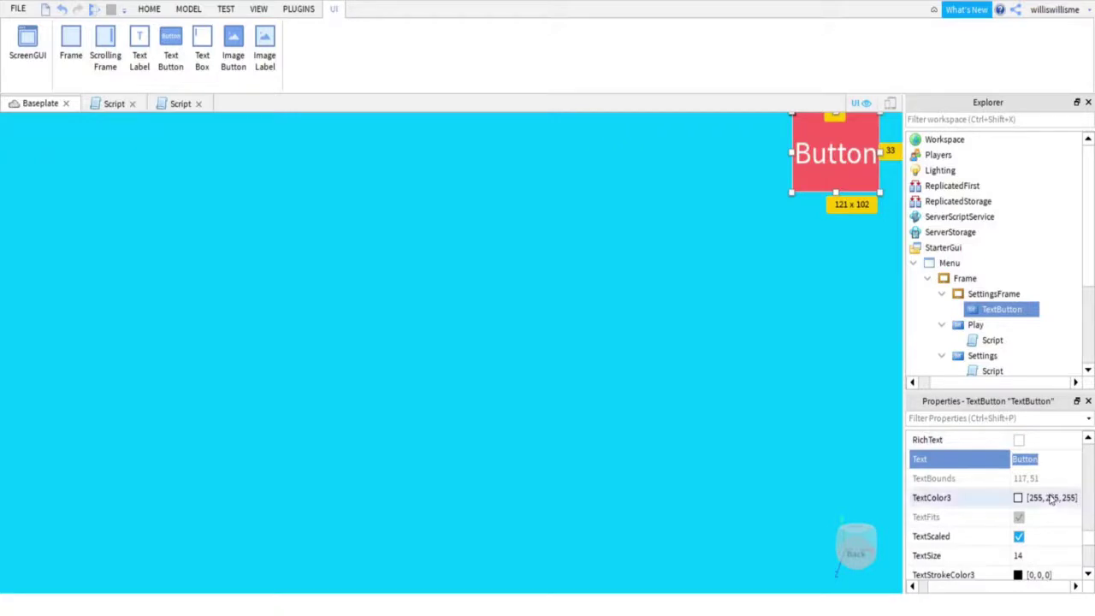
text(X)
key(Return)
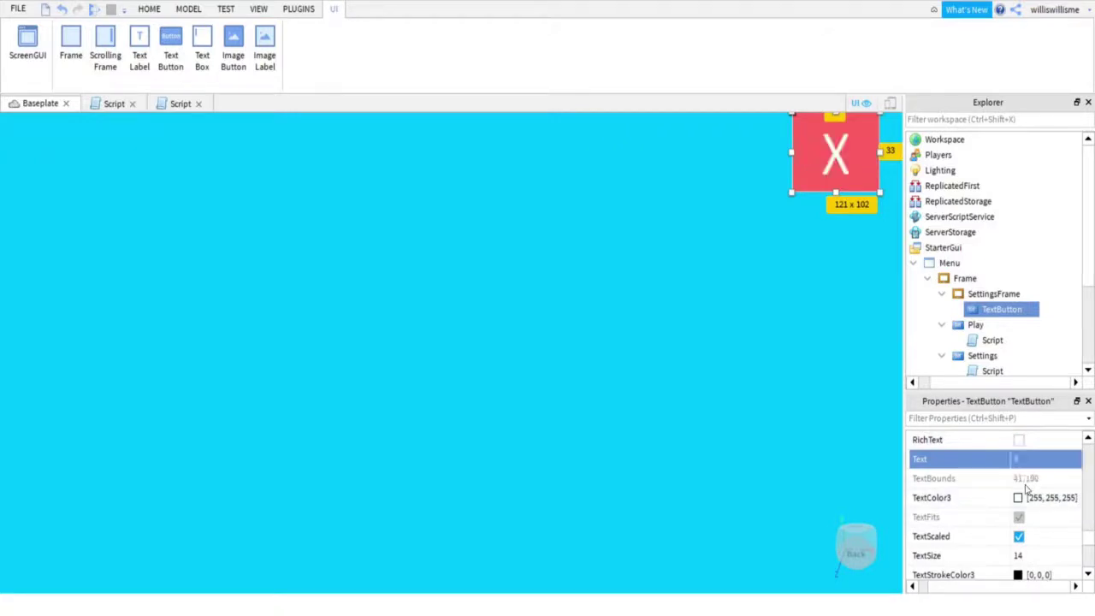
Make the X text scale to fit the button and preview the result.
scroll(1059, 501, up, 2)
scroll(1056, 501, down, 2)
click(1051, 462)
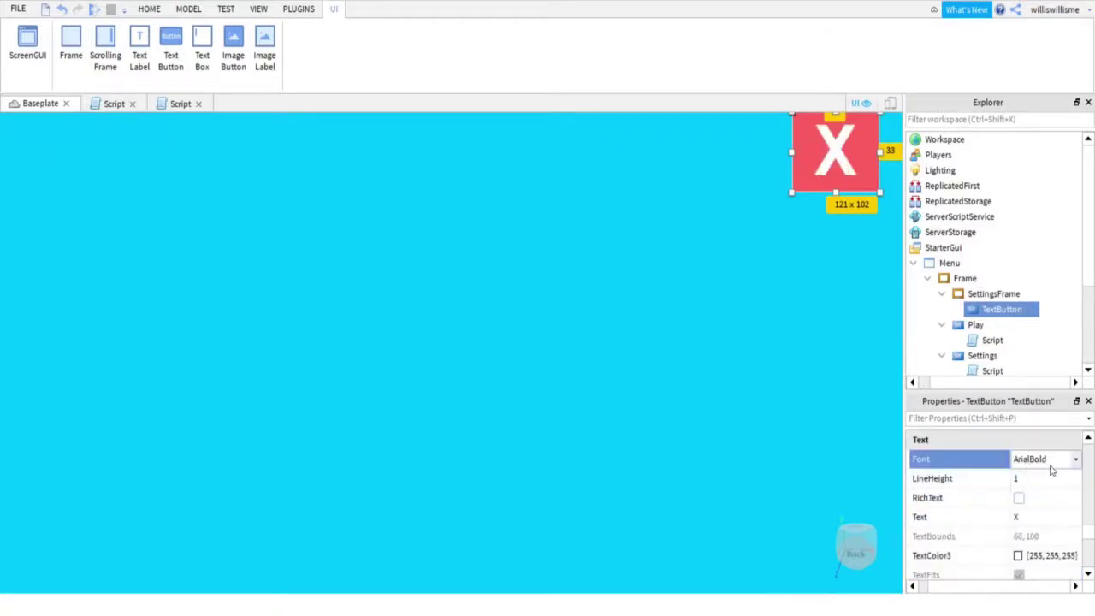
scroll(1051, 488, down, 2)
click(1018, 535)
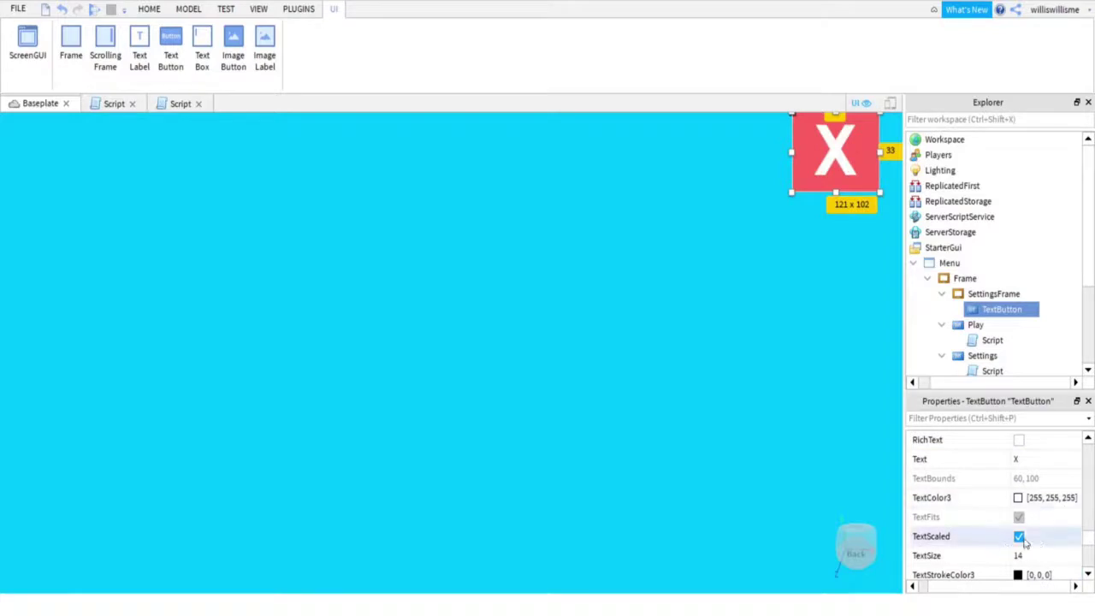
click(1075, 265)
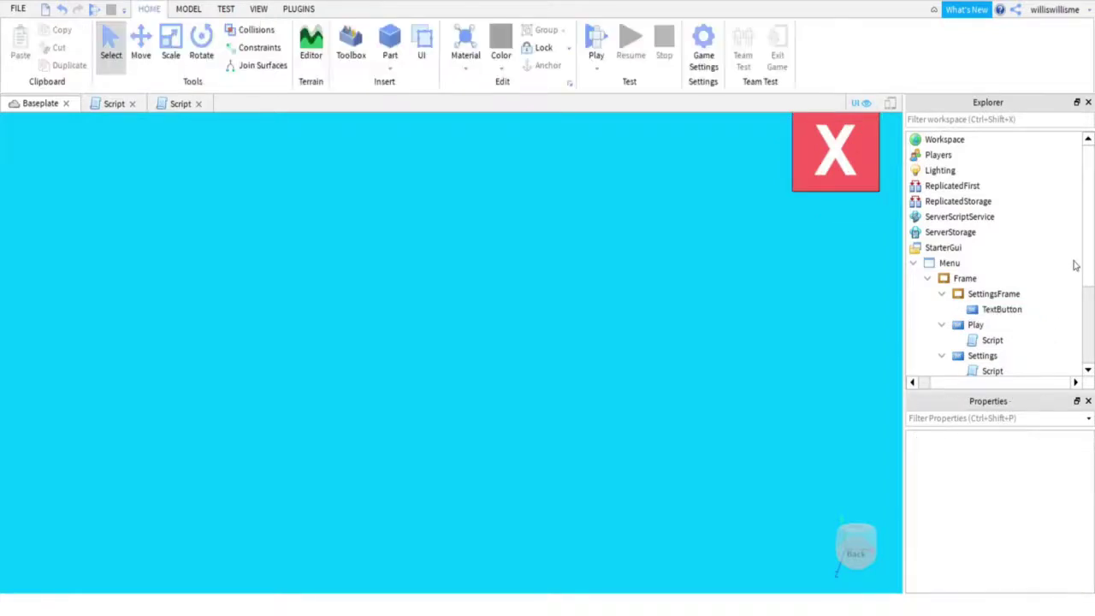
Set the X button's BorderSizePixel to 0 to remove its outline.
click(1005, 308)
scroll(1039, 524, down, 3)
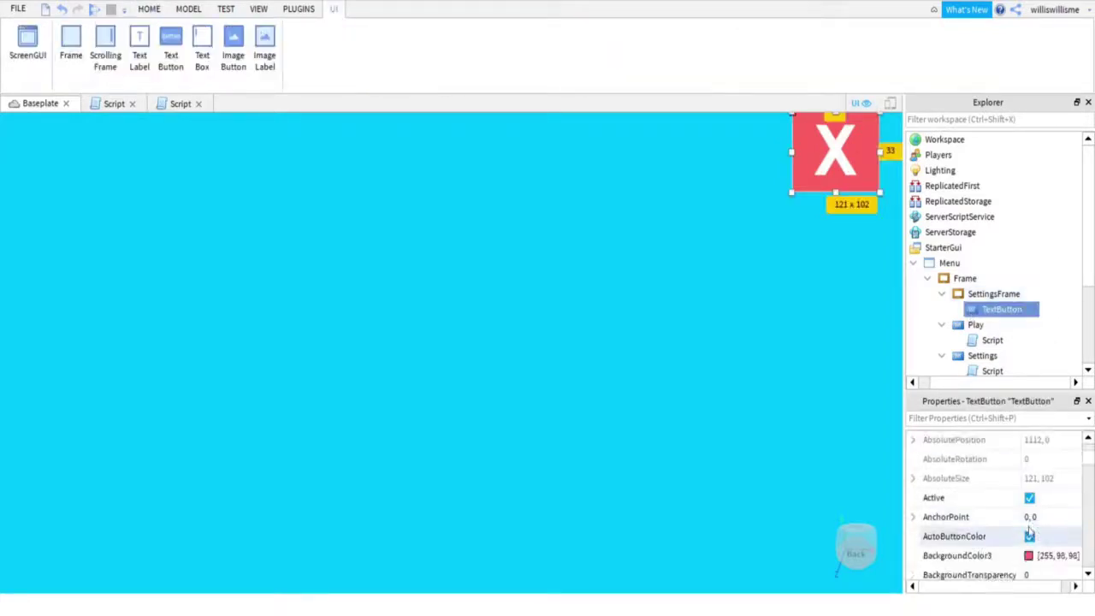
click(1030, 575)
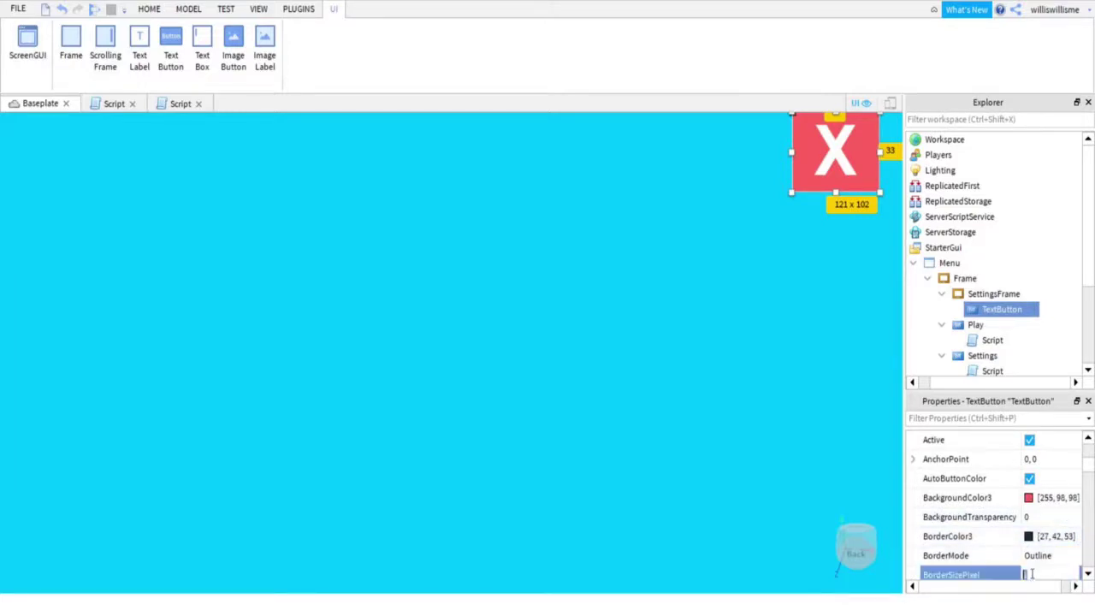
text(0)
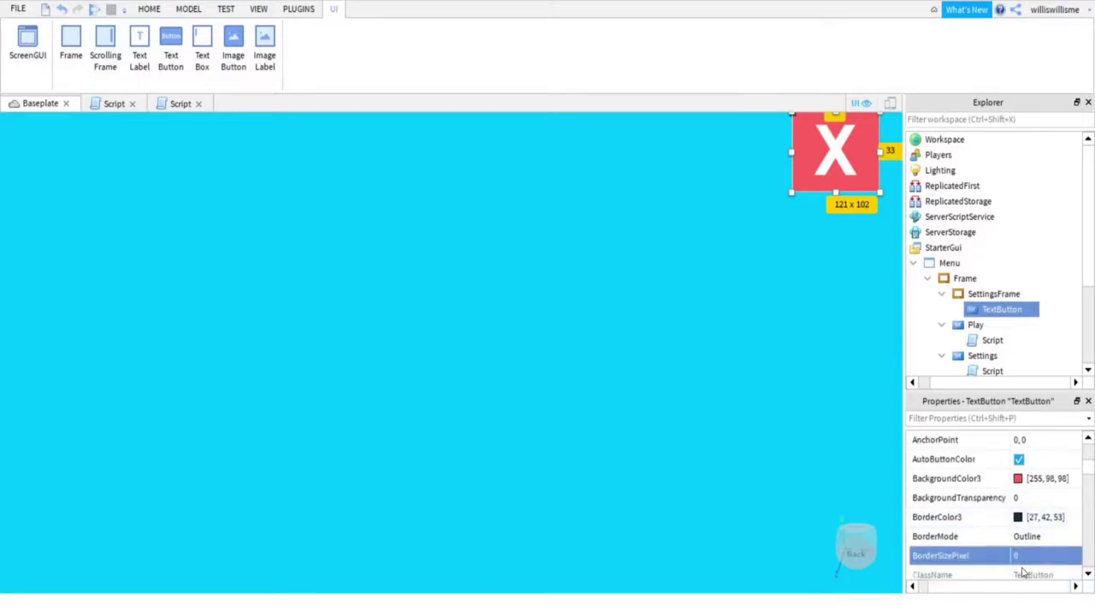
click(1065, 356)
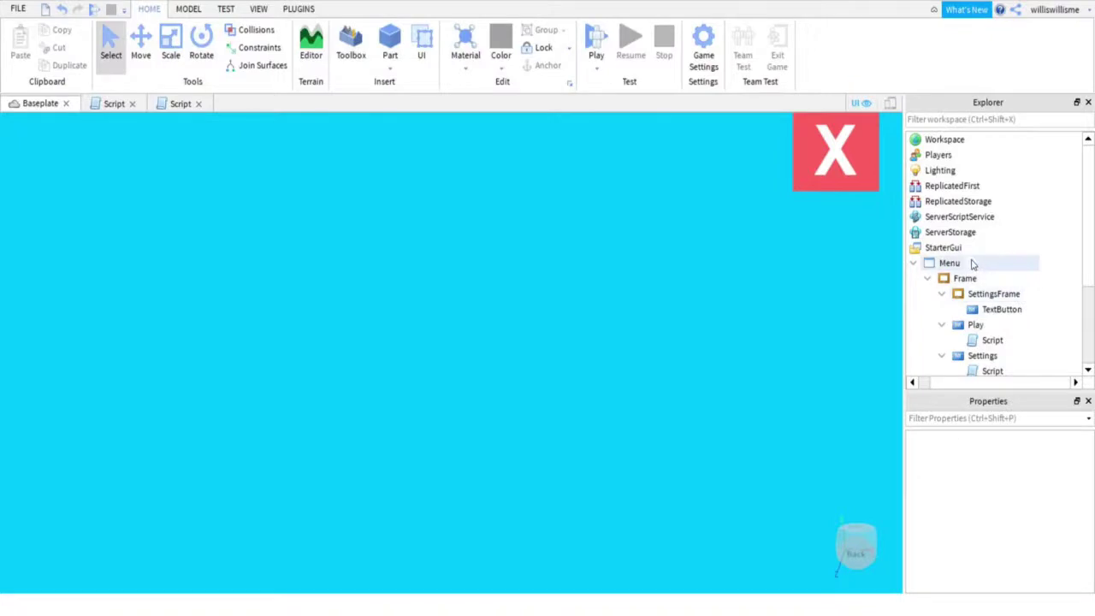
Add a TextLabel to SettingsFrame and rename it Title.
click(1031, 295)
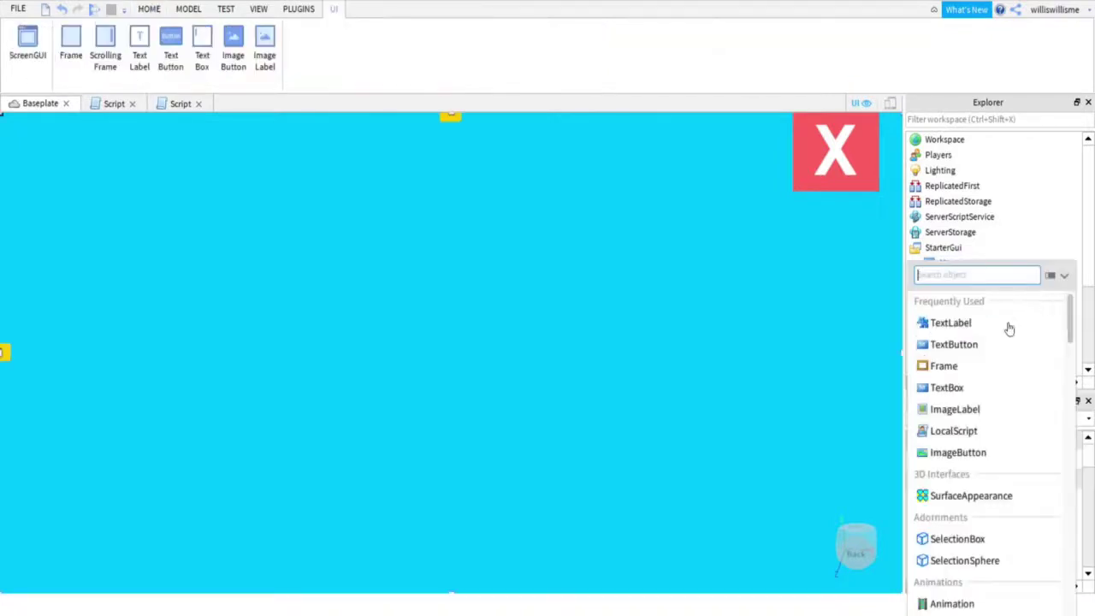
click(947, 321)
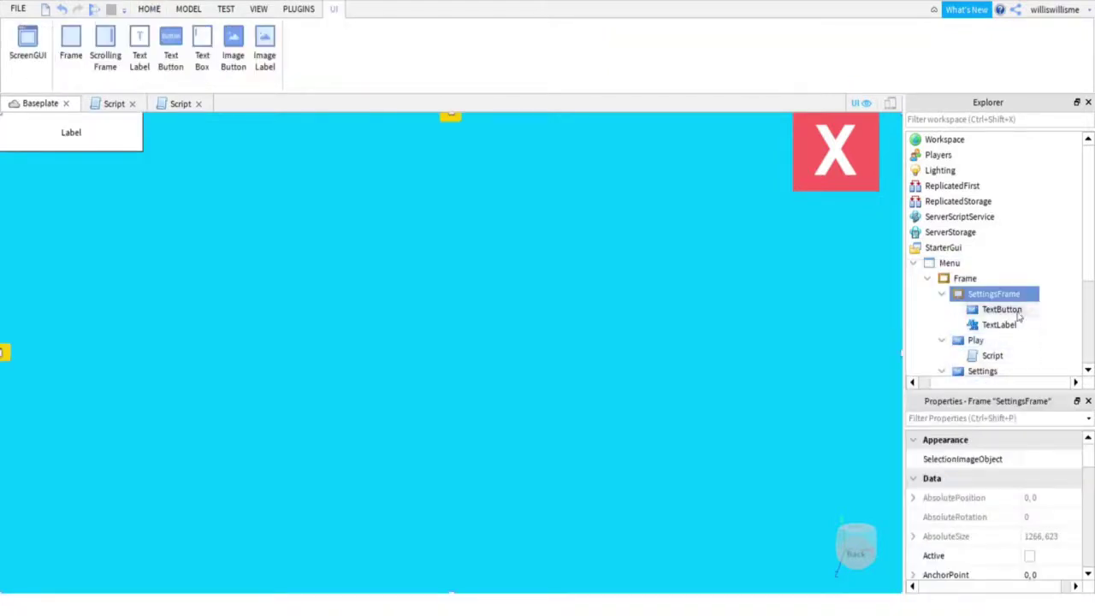
click(992, 330)
right_click(1023, 324)
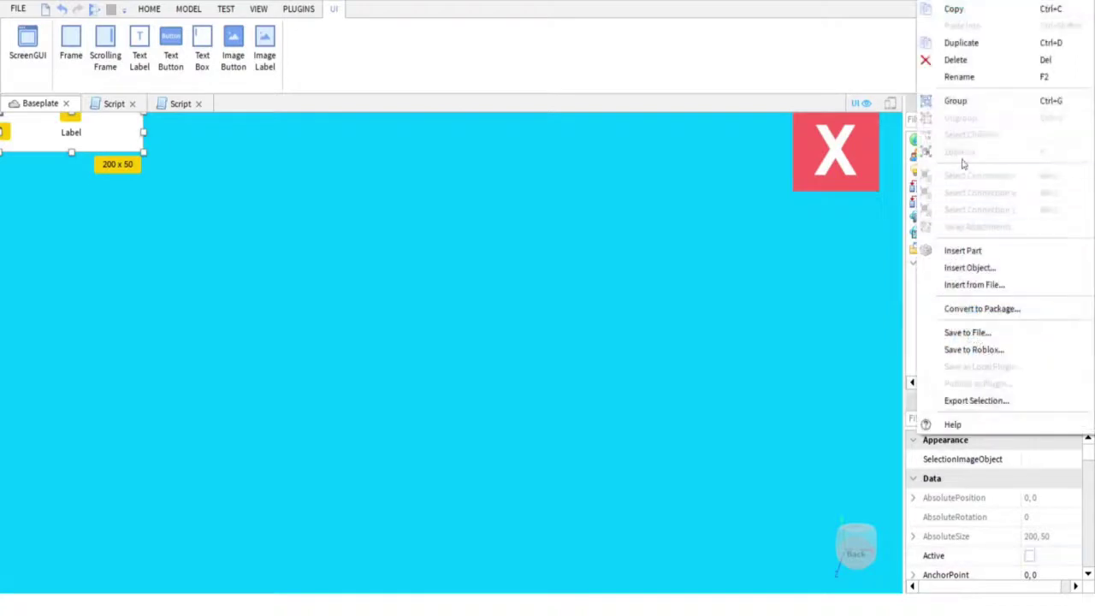
click(976, 86)
text(Tu)
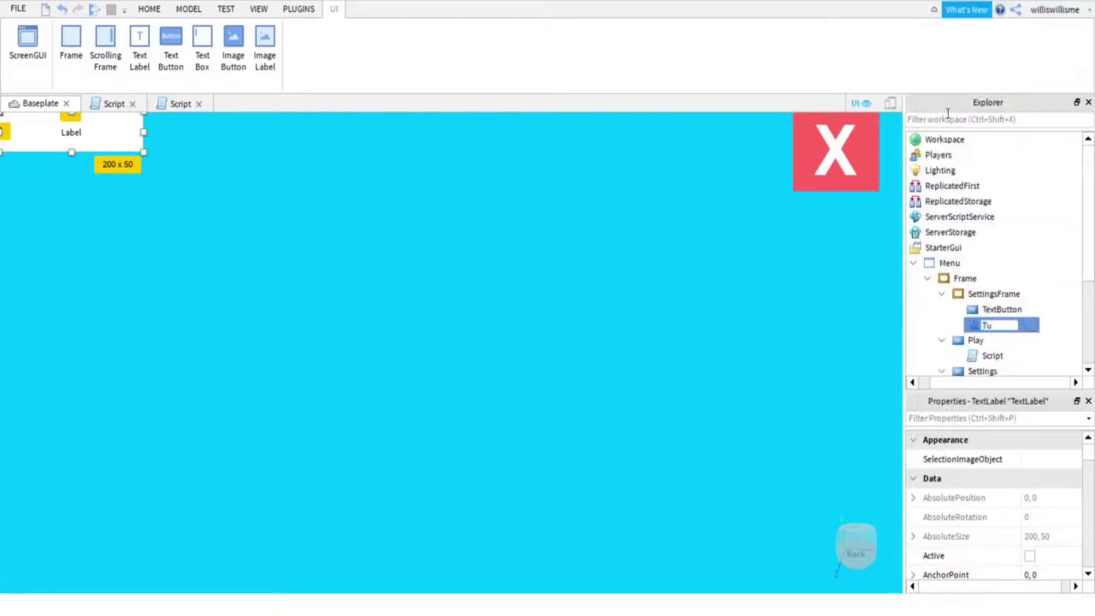
key(BackSpace)
text(itle)
key(Return)
Set the Title label's font to ArialBold.
scroll(1021, 508, down, 3)
click(1005, 308)
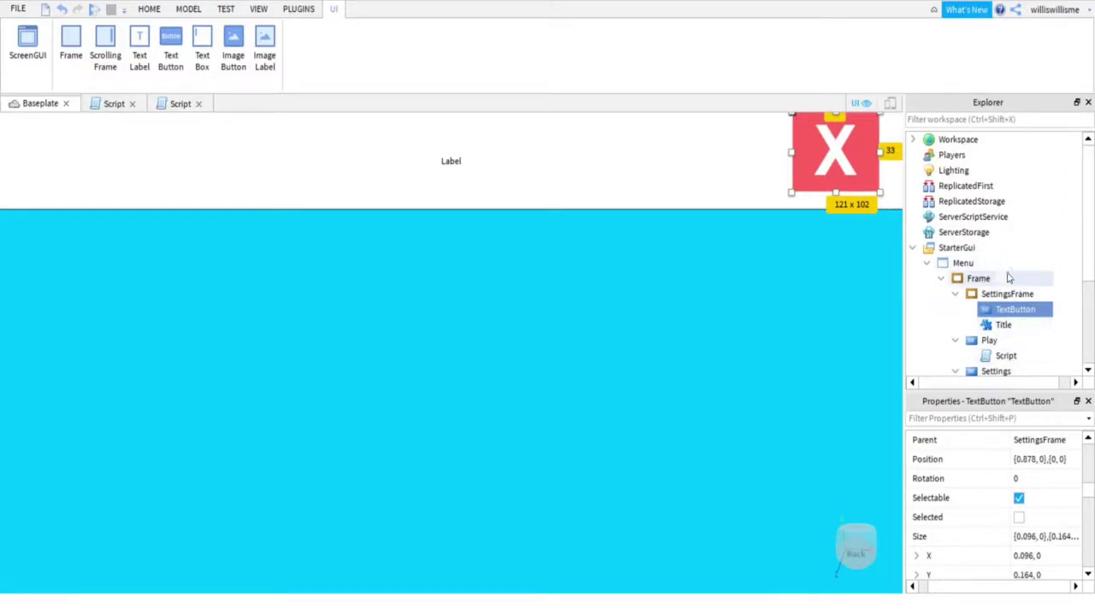
click(1003, 325)
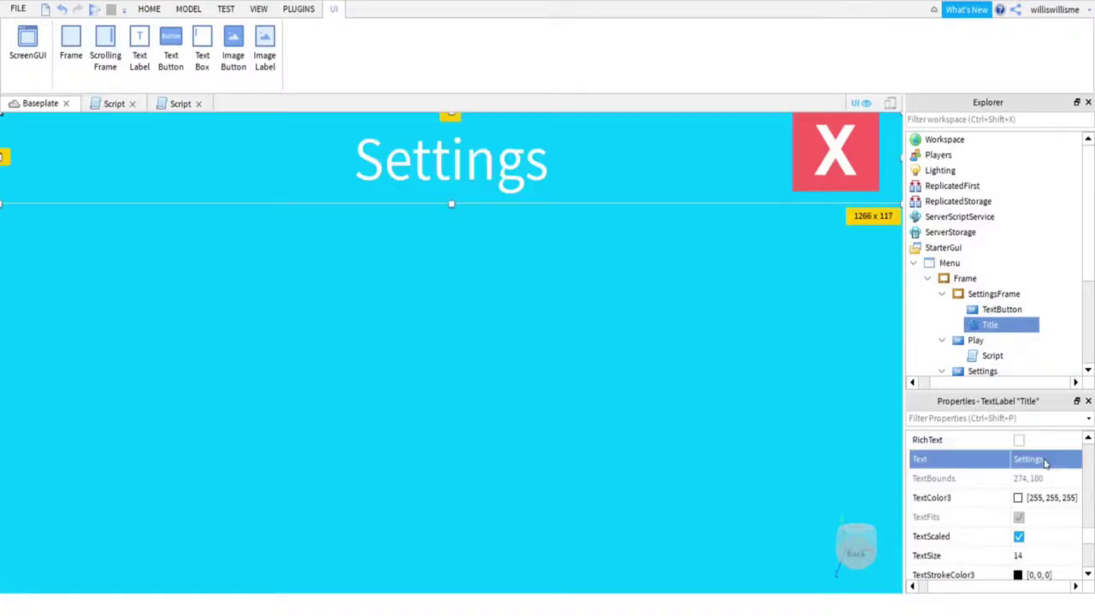
scroll(1045, 462, up, 3)
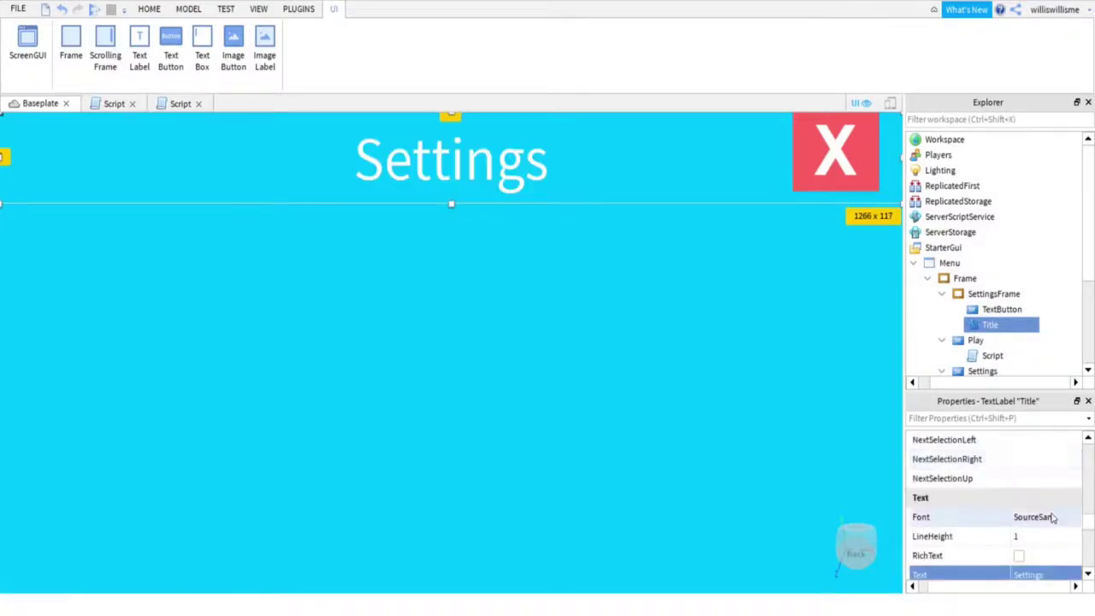
click(1053, 518)
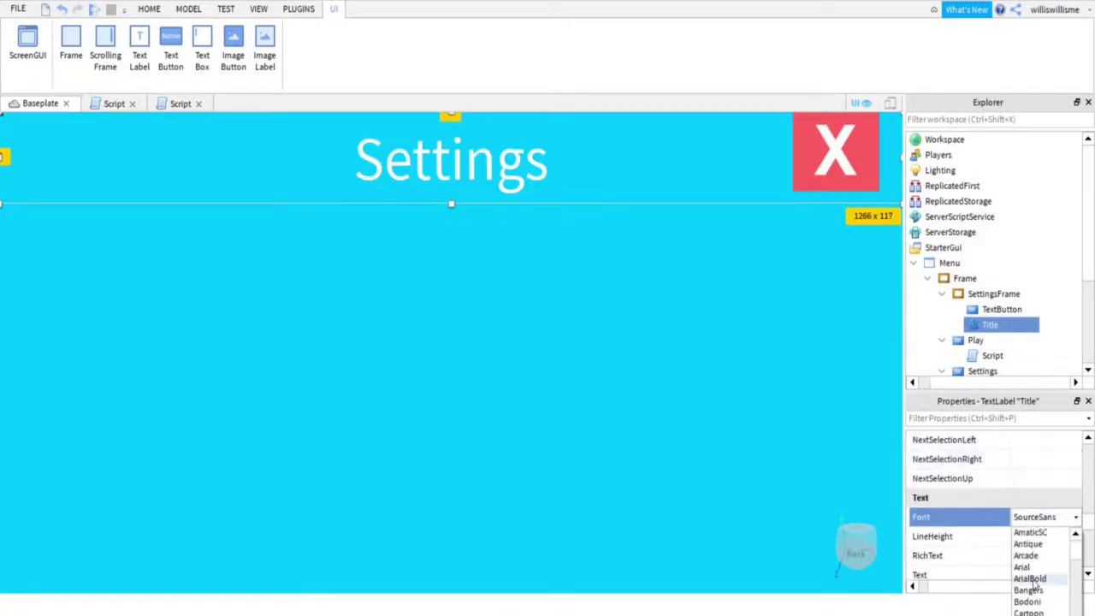
click(1030, 579)
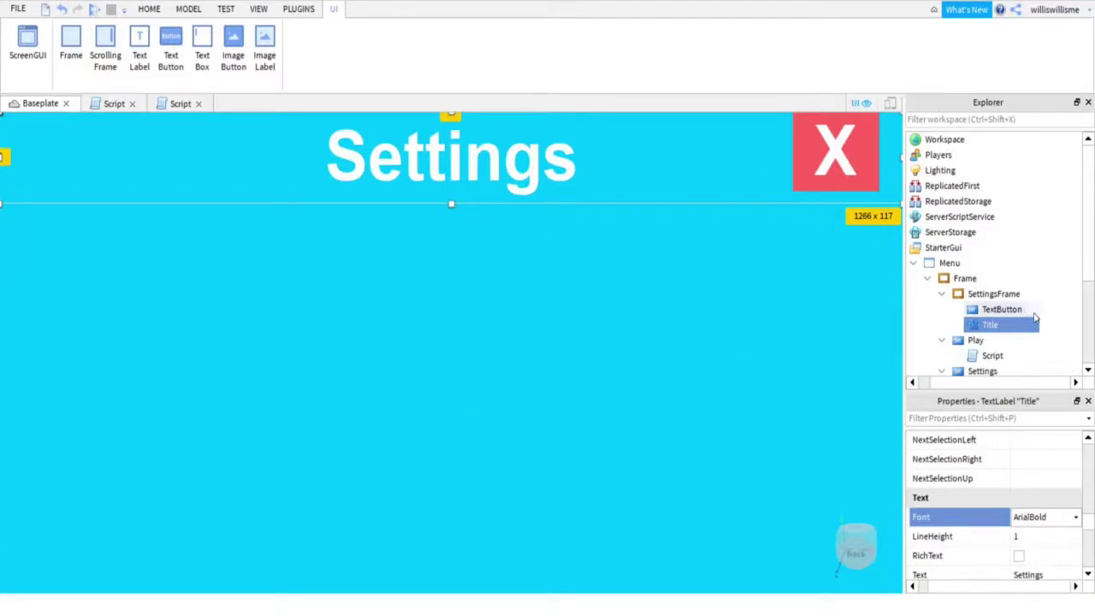
Give the X button a Script whose click handler hides SettingsFrame.
click(1030, 309)
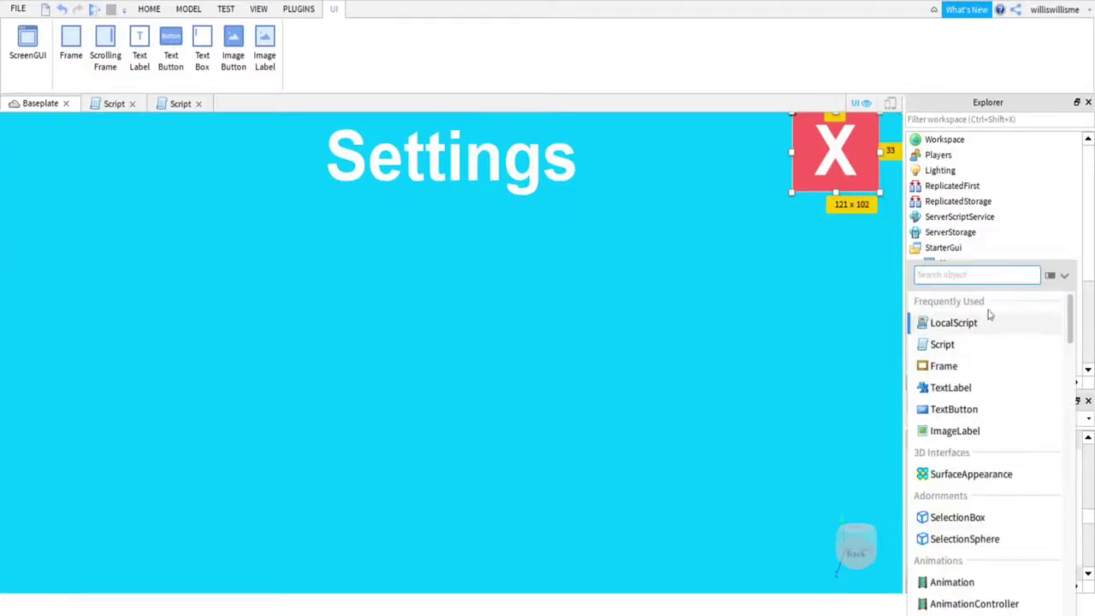
click(942, 344)
key(ctrl+a)
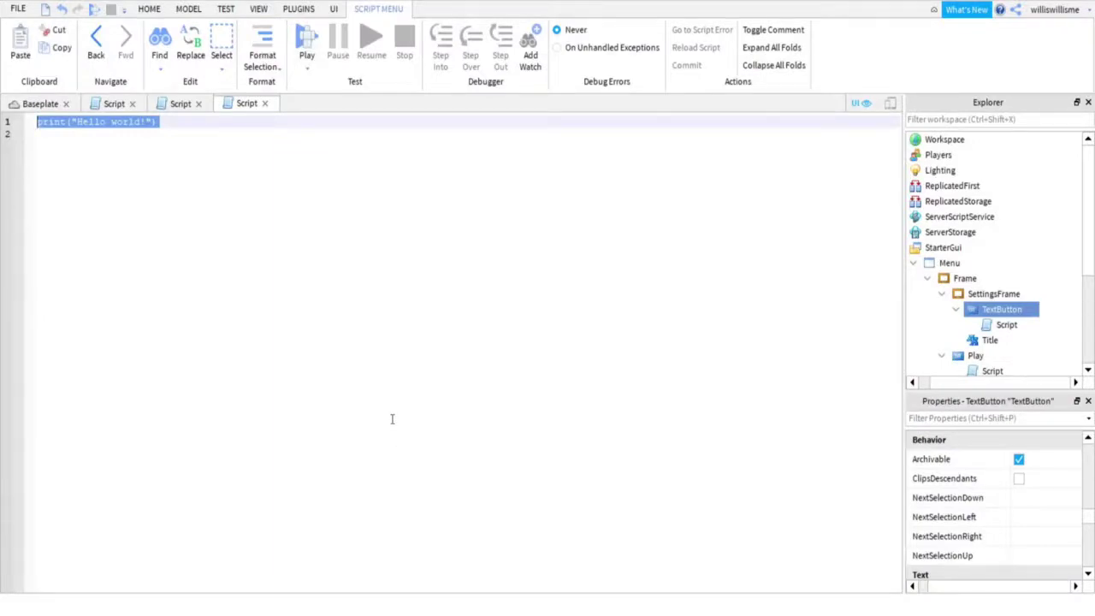
text(script.Parent.MouseButton1Click:Connect(function() 	script.Parent.Parent.Visible = false end))
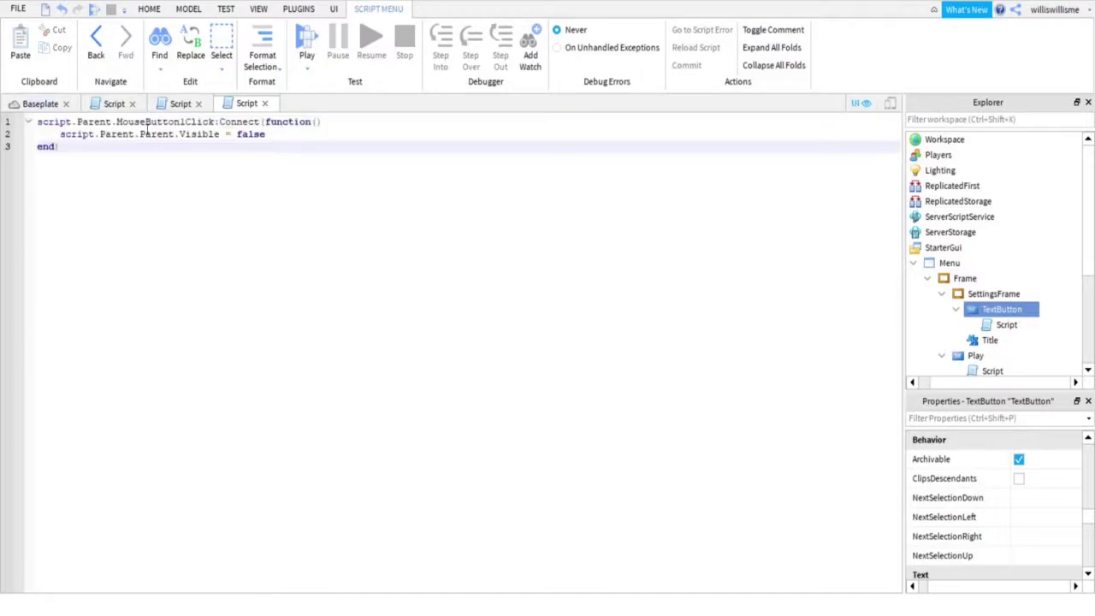
click(20, 103)
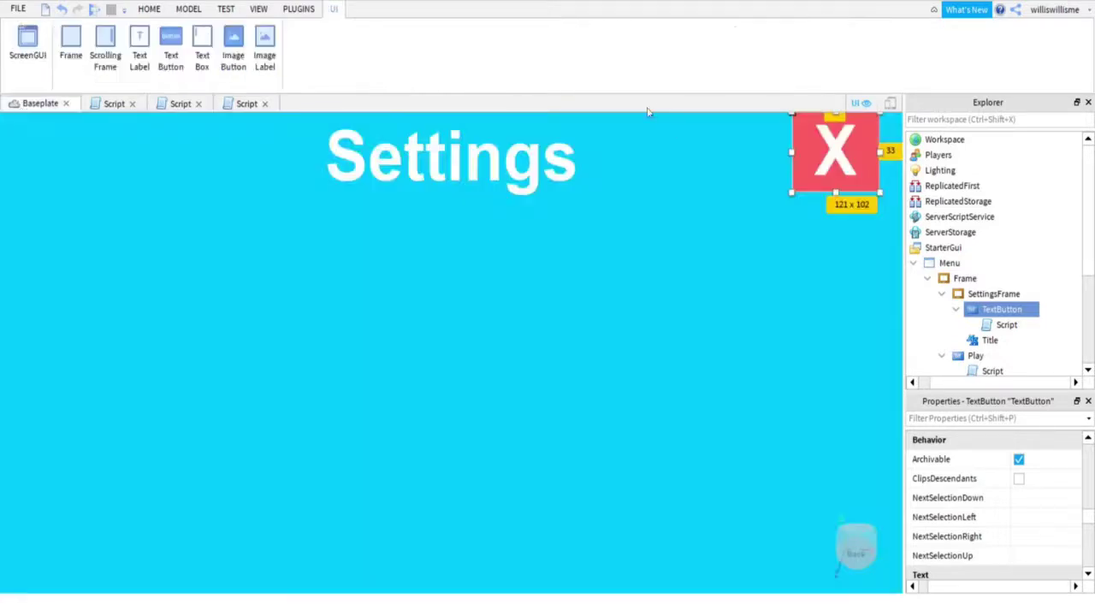
click(239, 105)
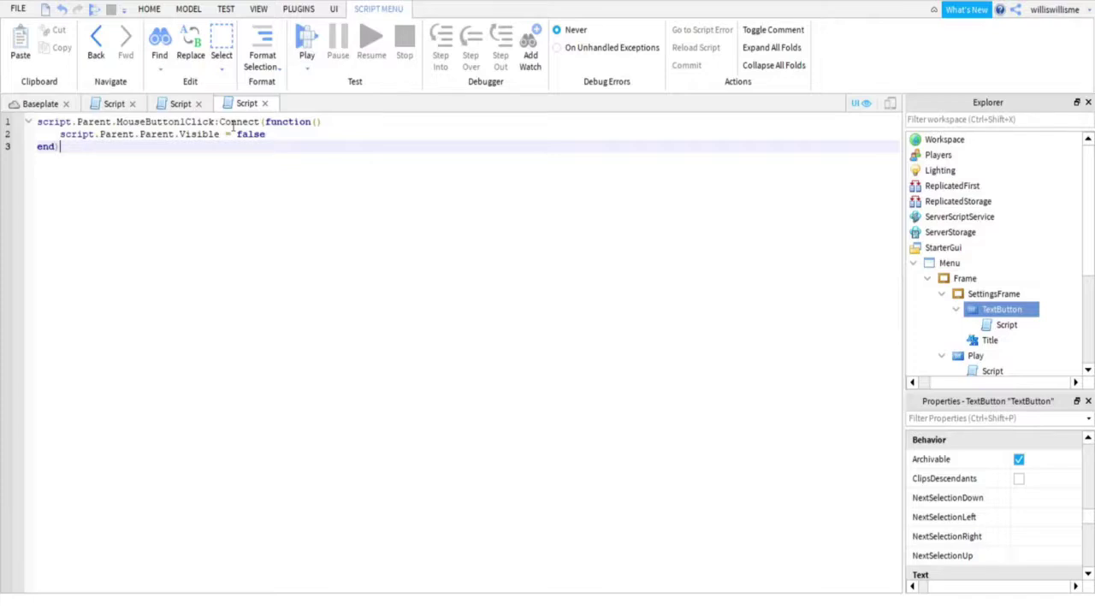
Turn off SettingsFrame's Visible property so it starts hidden.
click(971, 295)
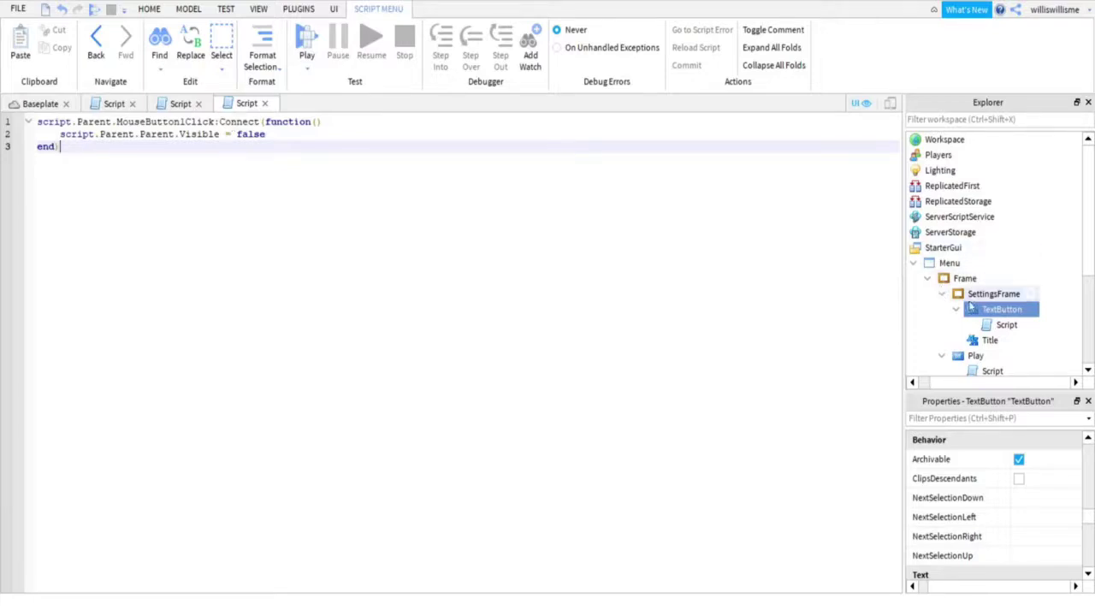
click(942, 294)
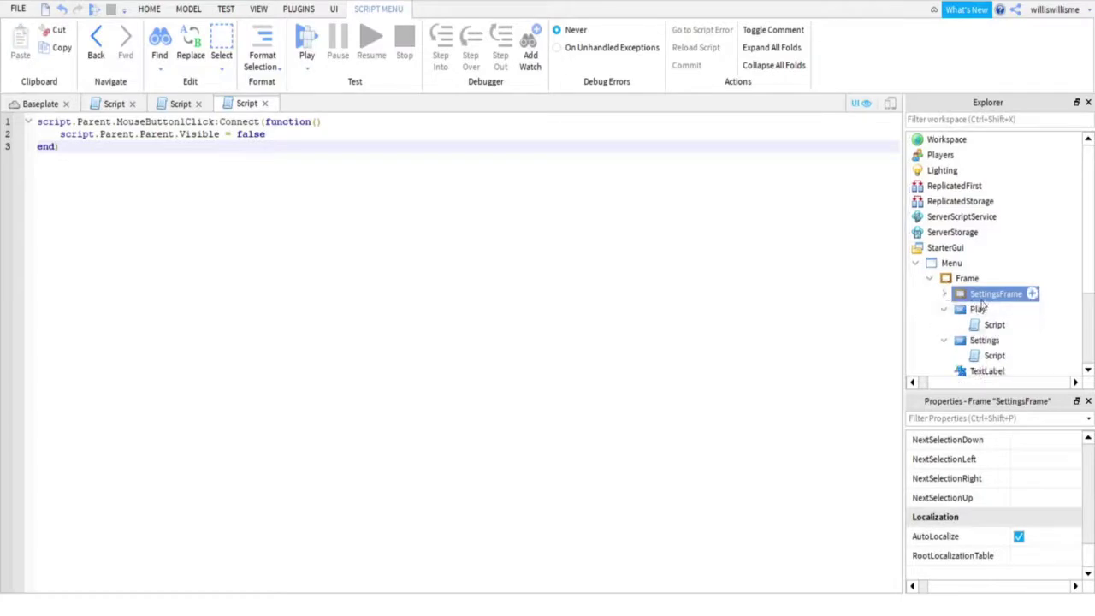
scroll(1012, 498, up, 5)
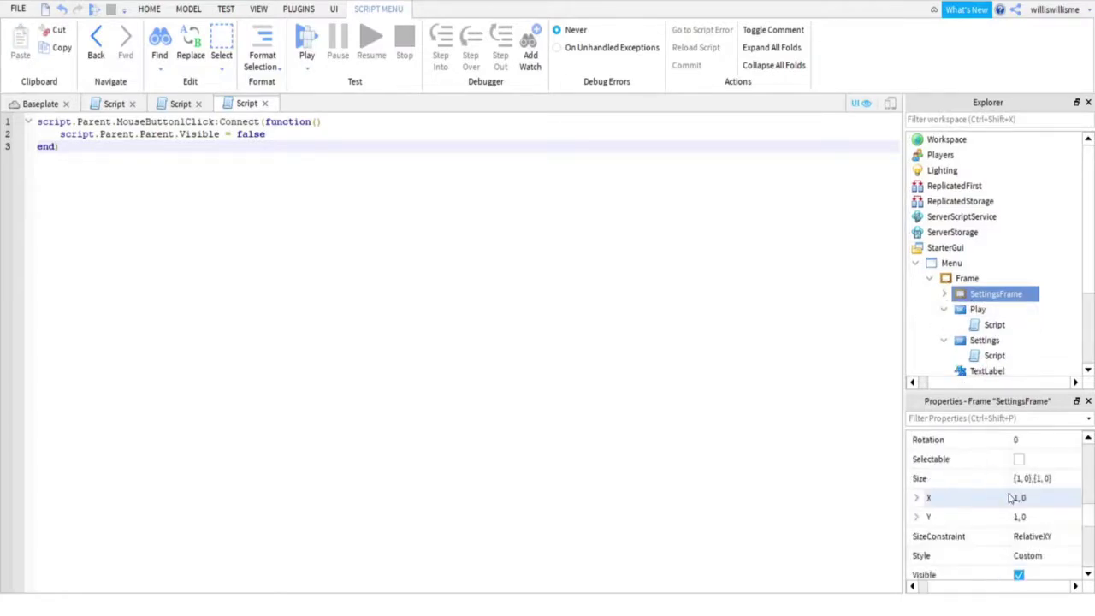
click(1019, 575)
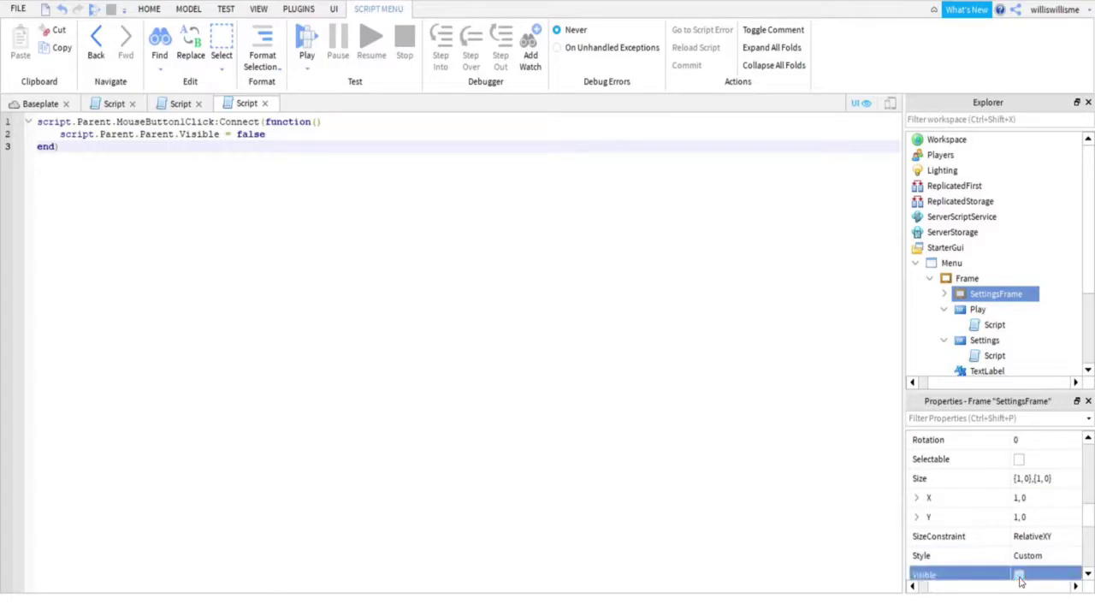
Playtest the menu: open Settings, close it with the red X, then press Play.
click(38, 104)
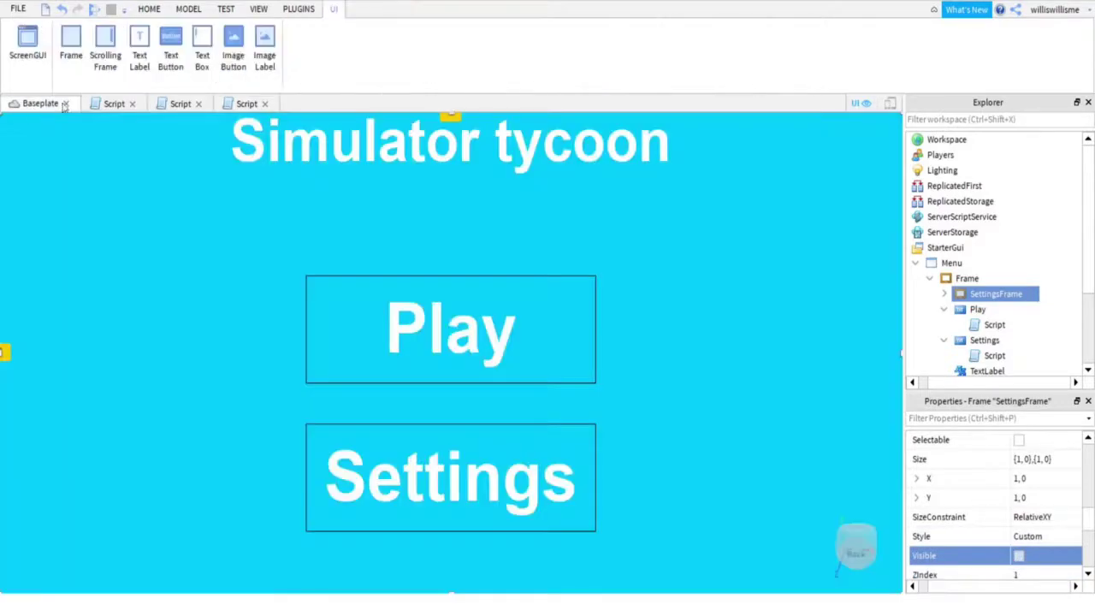
click(94, 11)
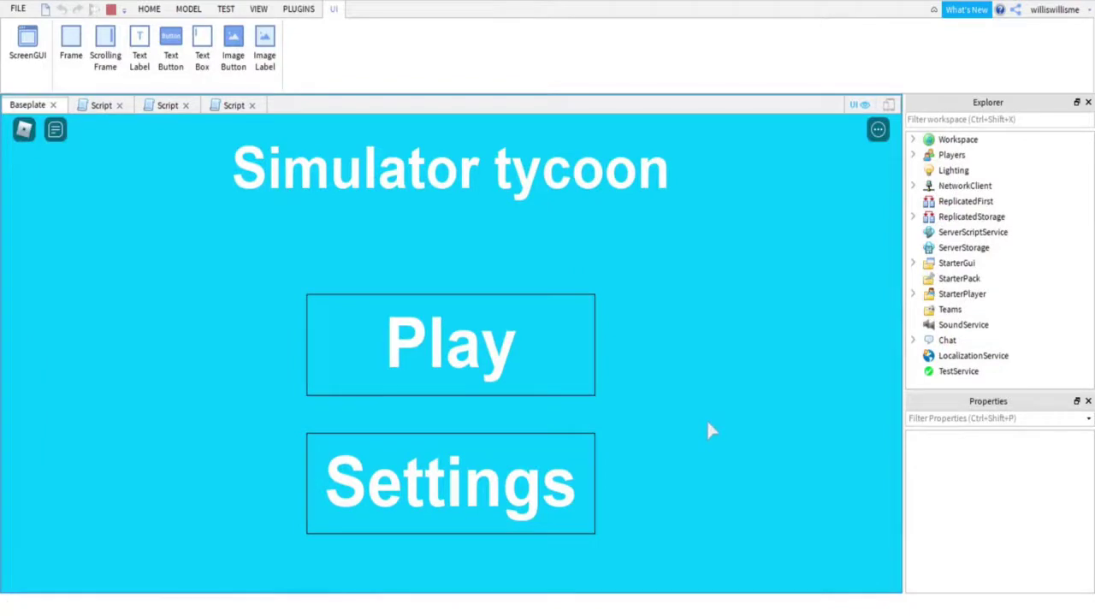
click(590, 462)
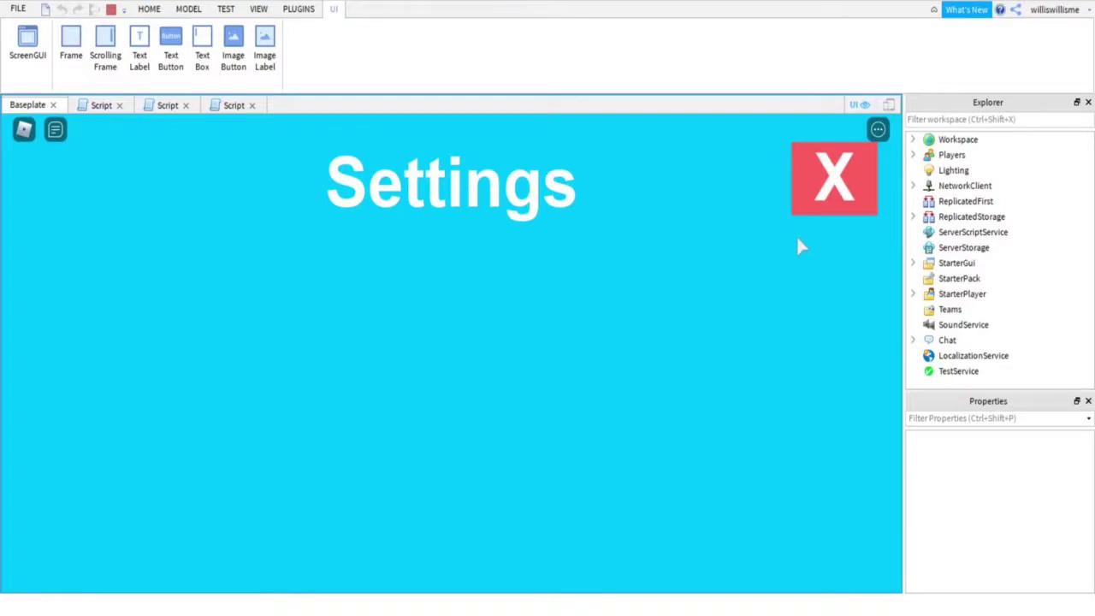
click(836, 190)
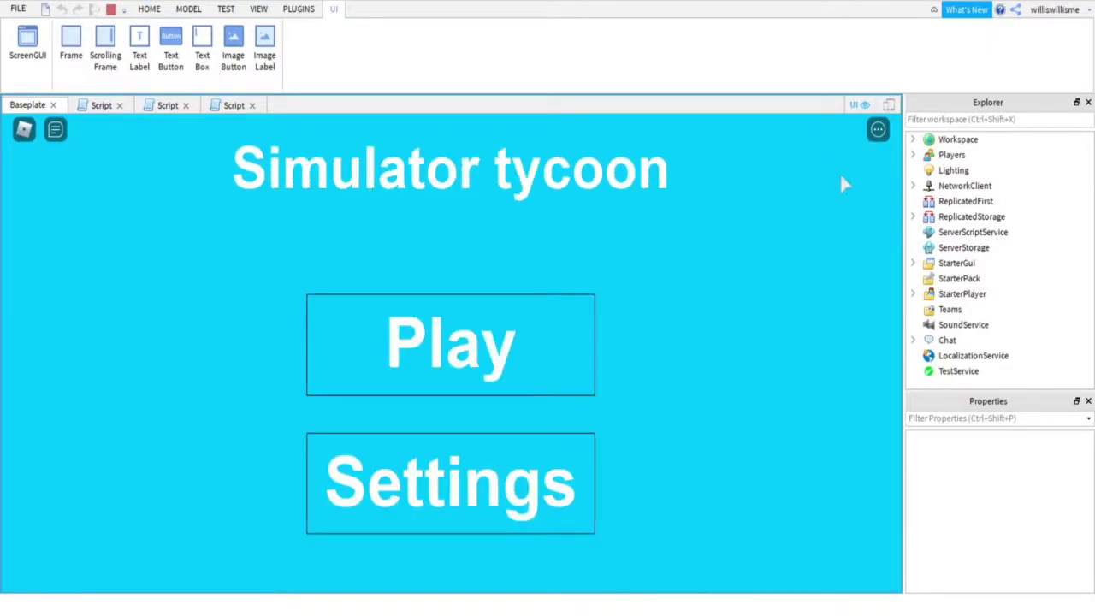
click(555, 321)
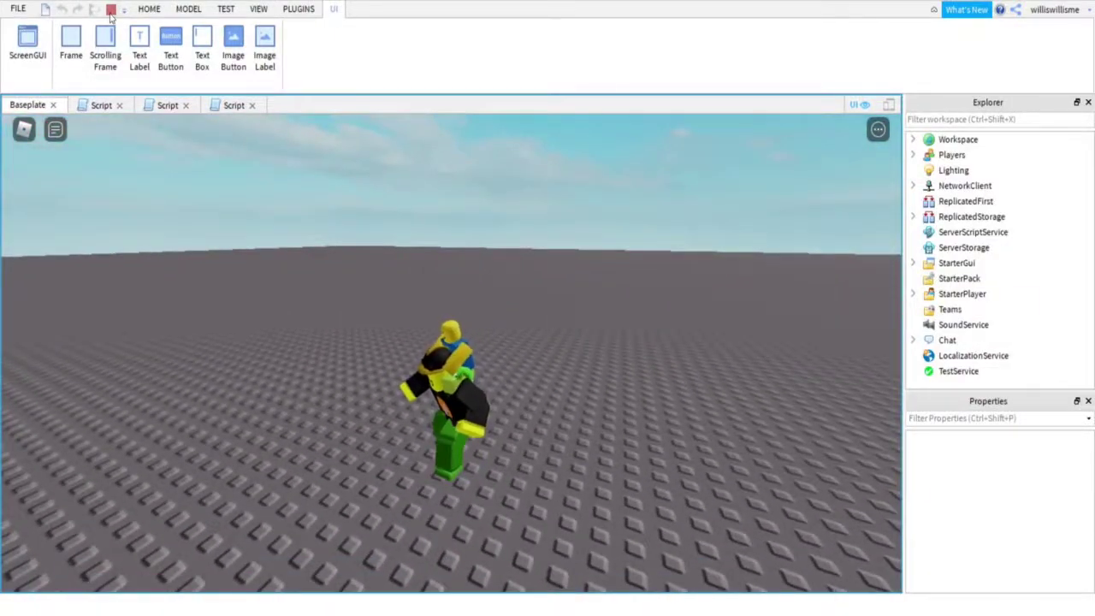
Stop the playtest to return to edit mode.
click(110, 9)
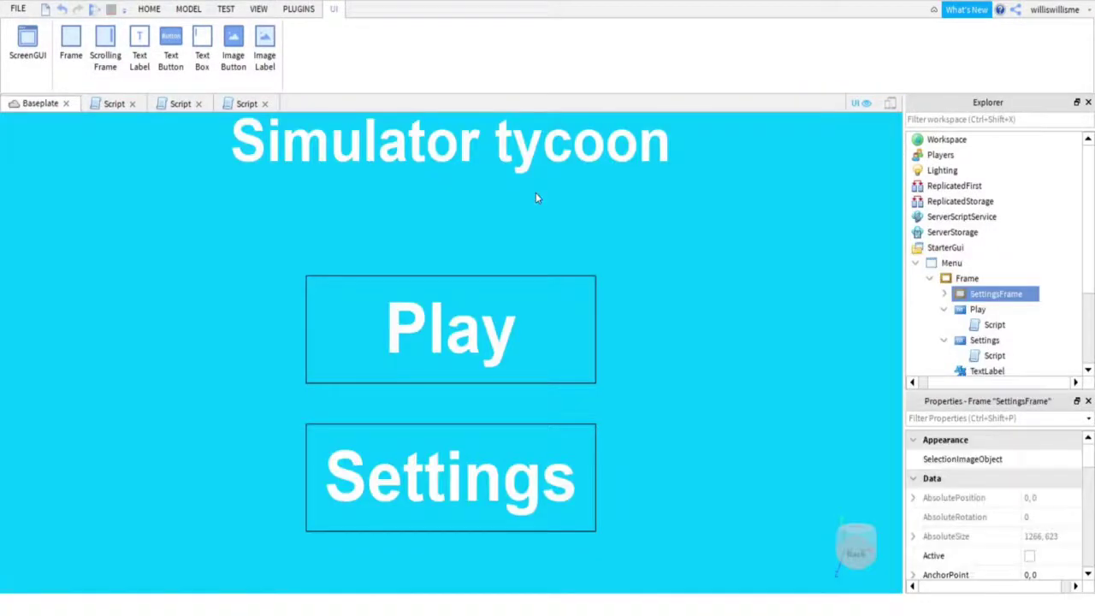